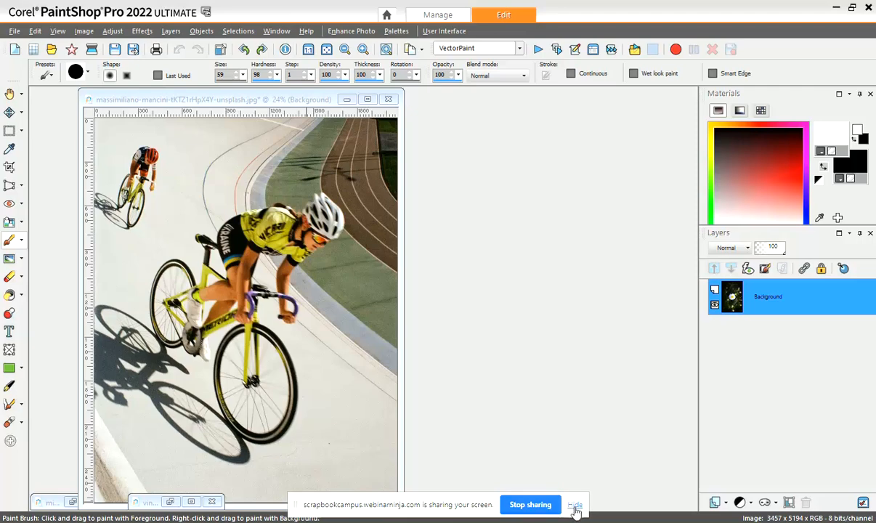
pyautogui.click(575, 504)
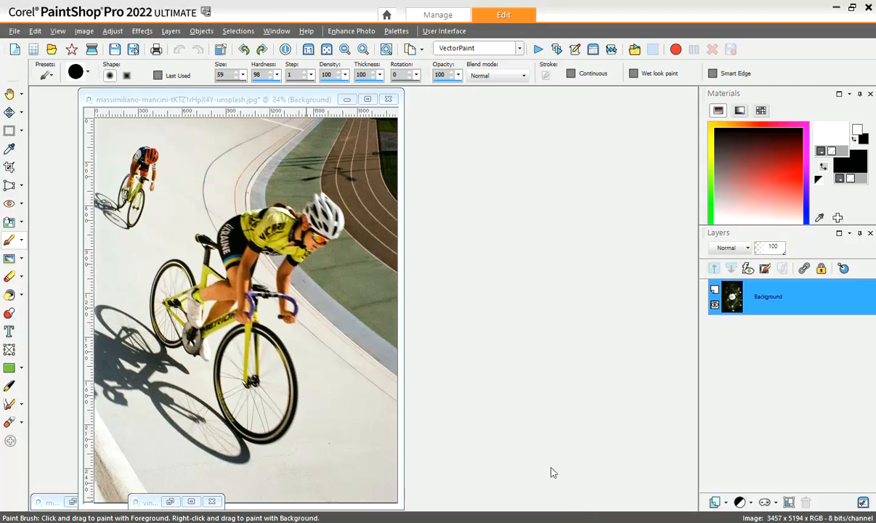
pyautogui.click(112, 31)
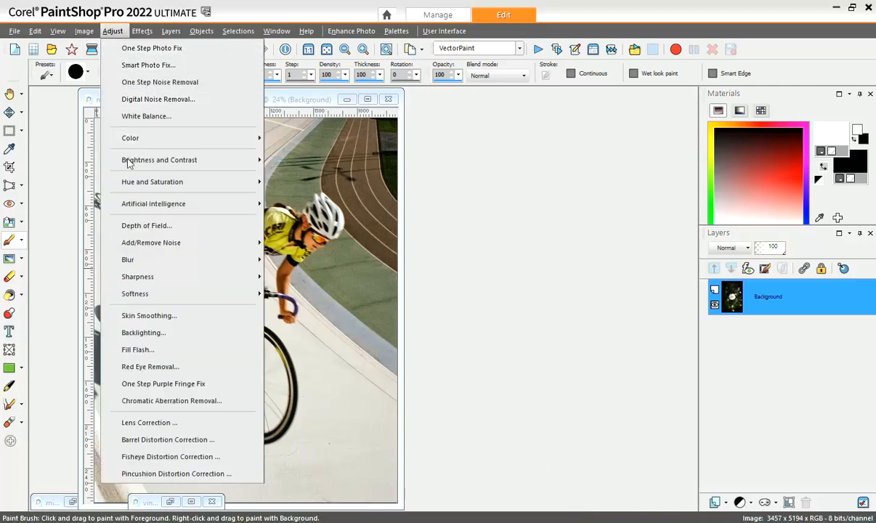
pyautogui.moveTo(125, 259)
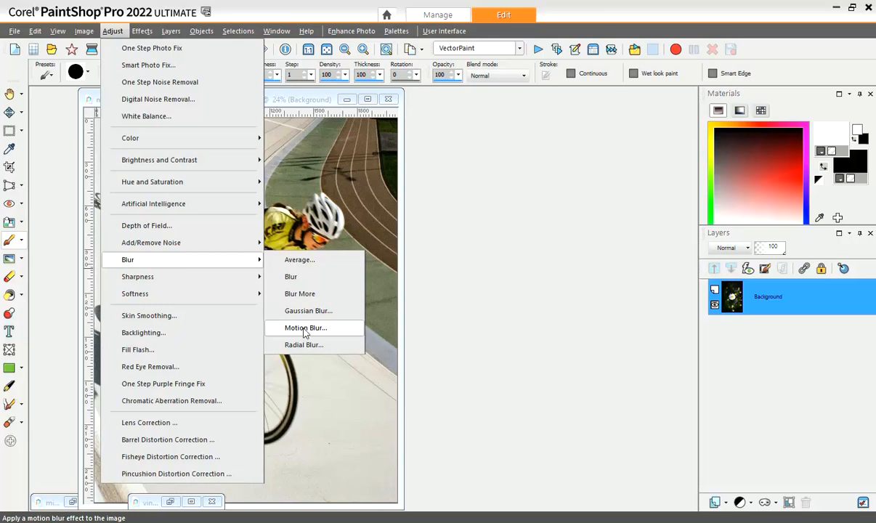
pyautogui.click(305, 329)
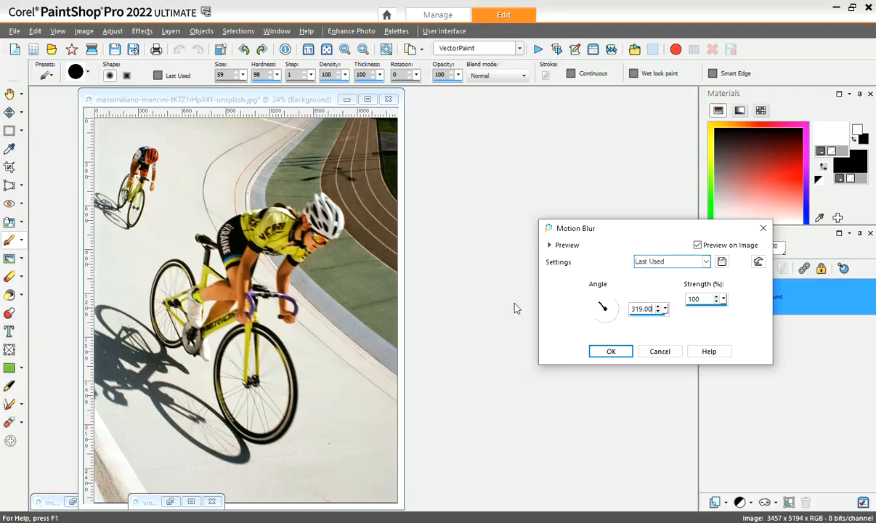
pyautogui.click(601, 306)
pyautogui.click(658, 351)
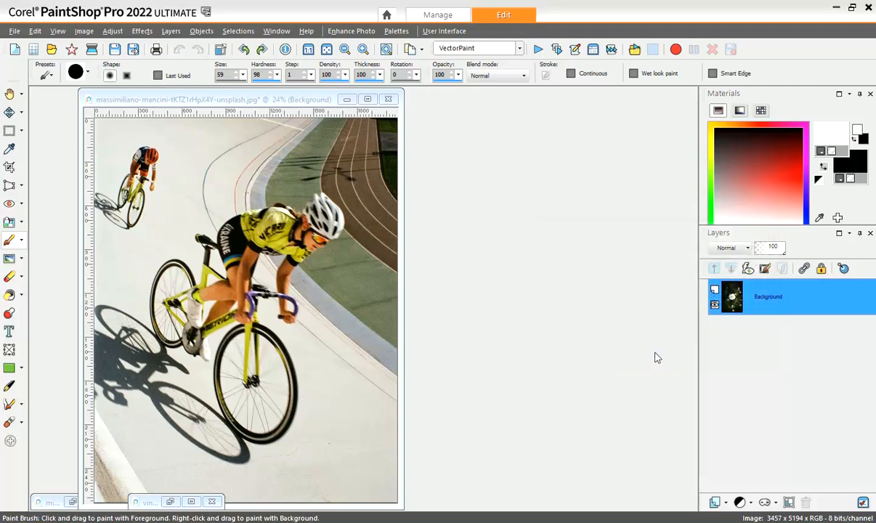
# In the cyclist photo, create an edited selection by painting white over the front rider's helmet, back, thigh and lower leg
pyautogui.click(283, 100)
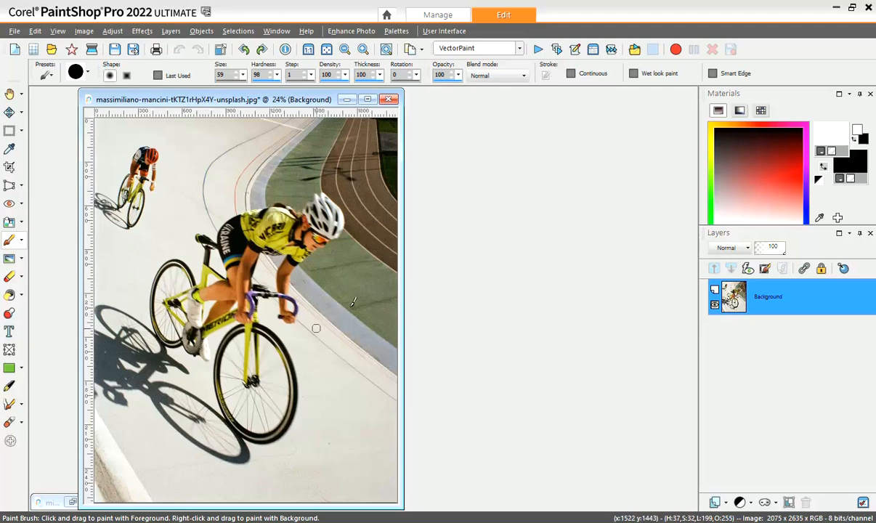
pyautogui.click(765, 269)
pyautogui.moveTo(738, 303)
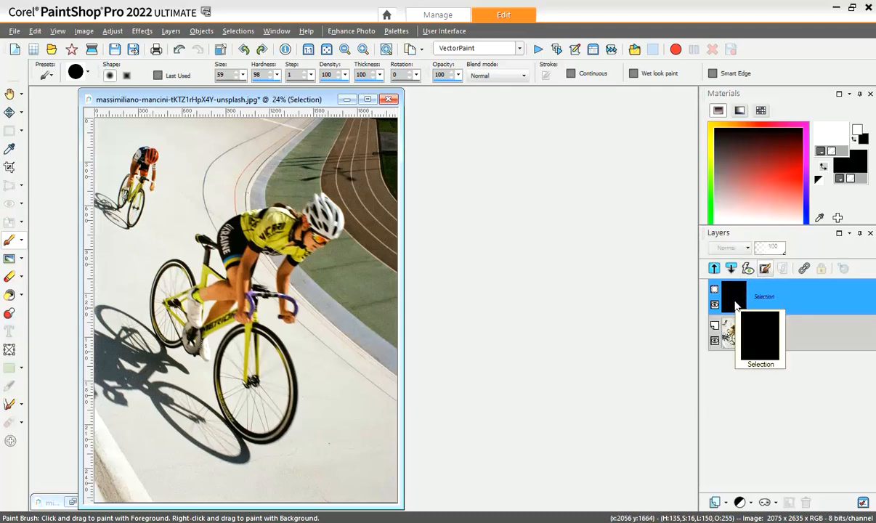
pyautogui.moveTo(326, 204)
pyautogui.mouseDown()
pyautogui.moveTo(299, 220)
pyautogui.moveTo(283, 212)
pyautogui.moveTo(234, 224)
pyautogui.moveTo(225, 234)
pyautogui.moveTo(231, 253)
pyautogui.moveTo(240, 219)
pyautogui.moveTo(285, 212)
pyautogui.moveTo(257, 218)
pyautogui.moveTo(238, 237)
pyautogui.moveTo(239, 285)
pyautogui.moveTo(201, 294)
pyautogui.moveTo(199, 314)
pyautogui.moveTo(198, 296)
pyautogui.moveTo(199, 316)
pyautogui.moveTo(200, 295)
pyautogui.moveTo(233, 287)
pyautogui.moveTo(241, 242)
pyautogui.moveTo(287, 216)
pyautogui.moveTo(328, 223)
pyautogui.mouseUp()
pyautogui.click(765, 269)
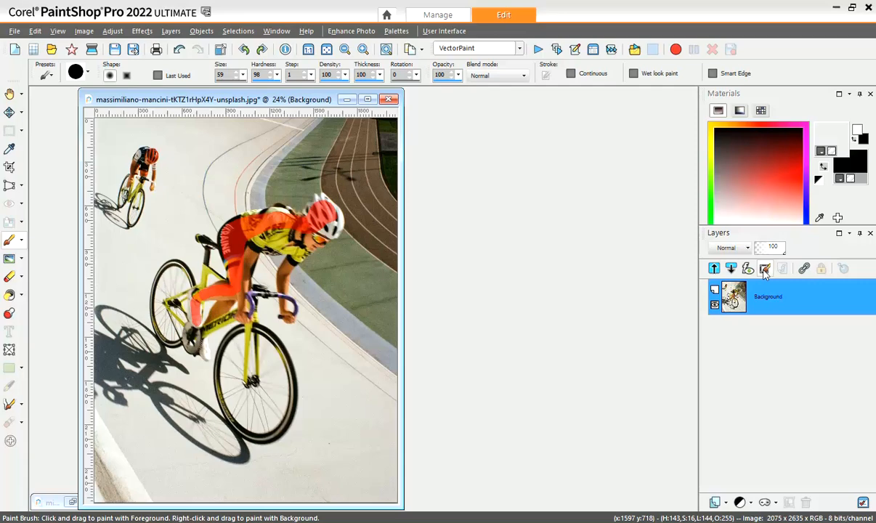
# Promote the painted selection on the rider to its own layer and clear the selection
pyautogui.rightClick(730, 298)
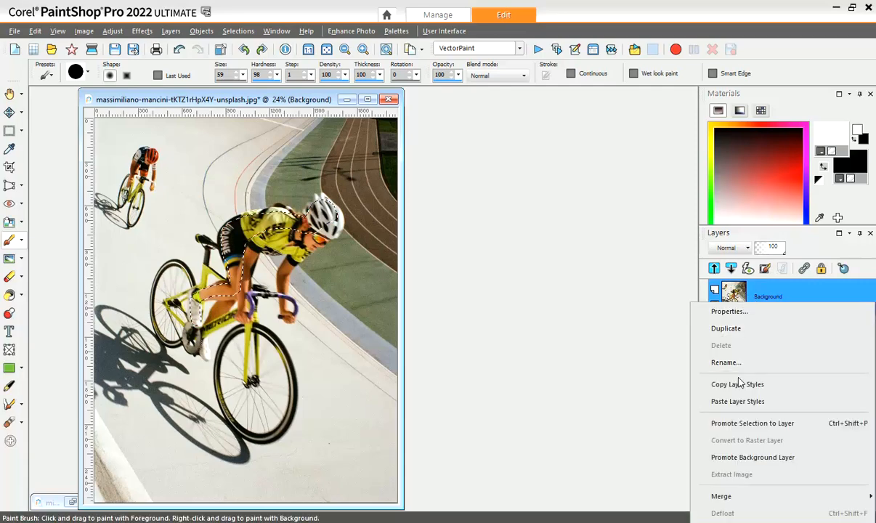
pyautogui.click(741, 423)
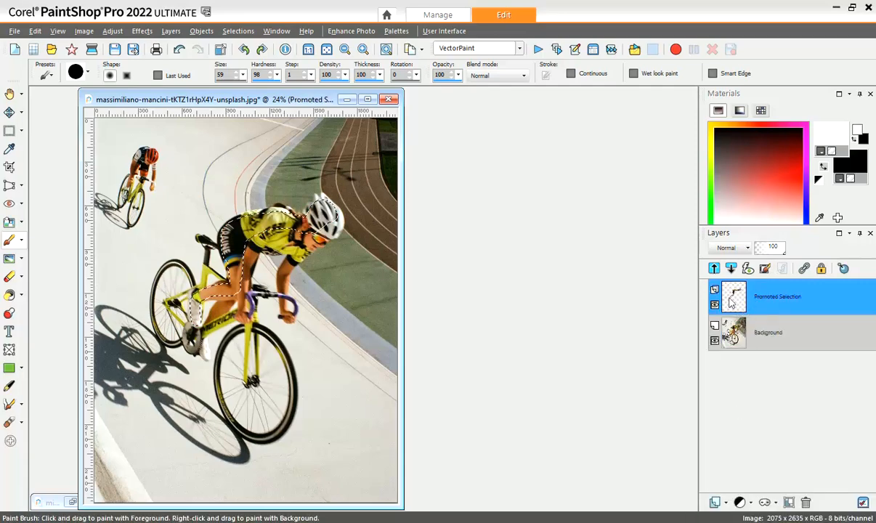
pyautogui.moveTo(728, 303)
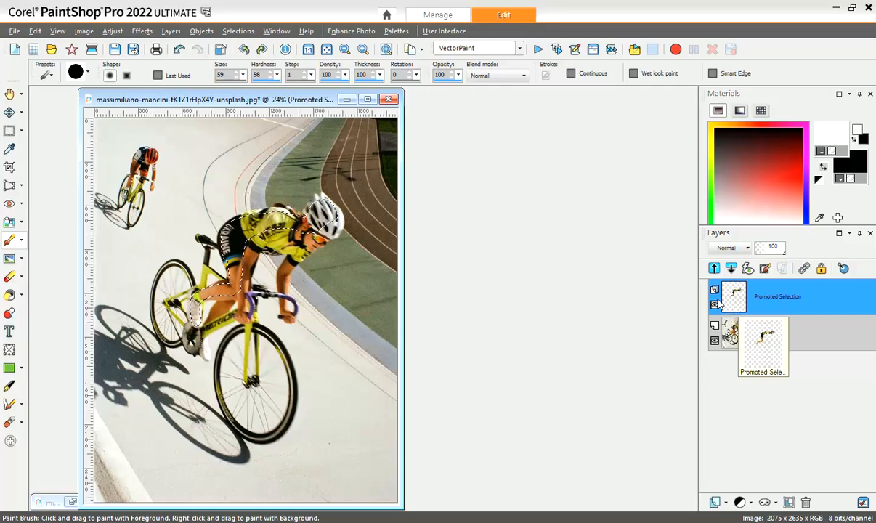
pyautogui.hotkey('ctrl', 'd')
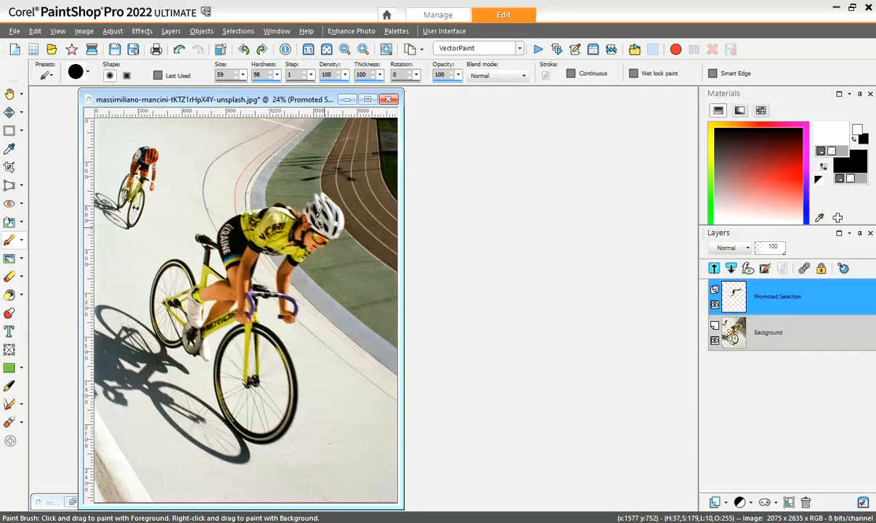
# Apply Motion Blur to the promoted rider layer at angle 319 and 100% strength, and repeat the effect twice
pyautogui.click(113, 31)
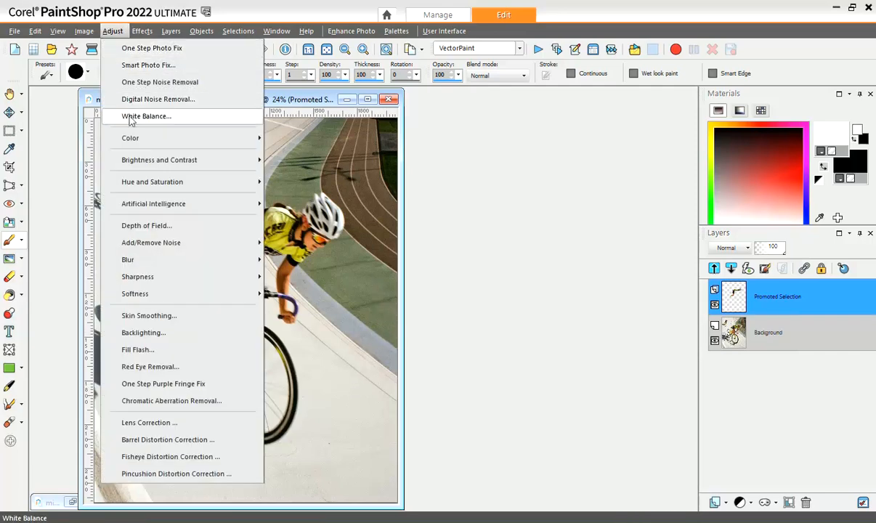
pyautogui.moveTo(206, 262)
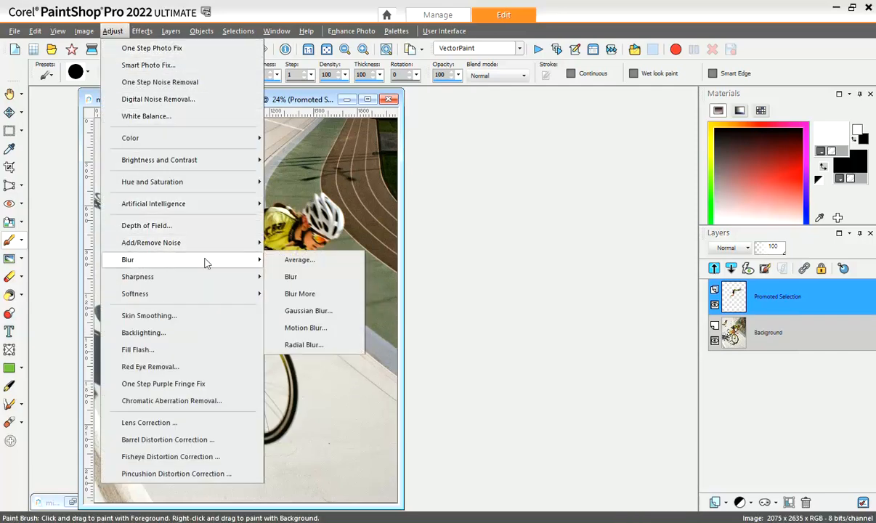
pyautogui.click(305, 328)
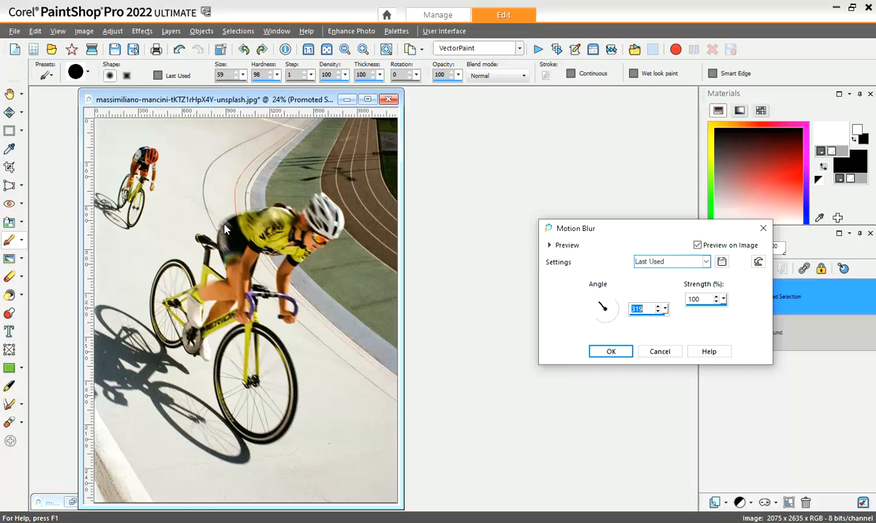
pyautogui.click(727, 308)
pyautogui.click(725, 306)
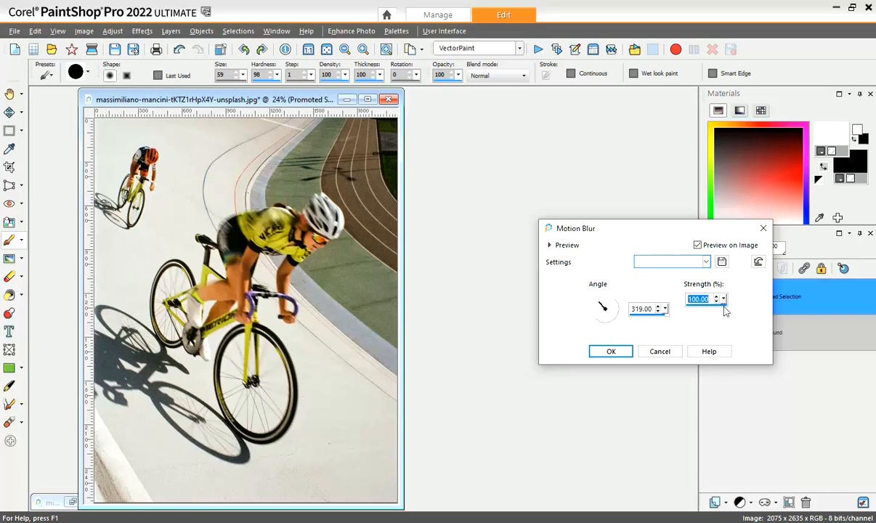
pyautogui.click(612, 352)
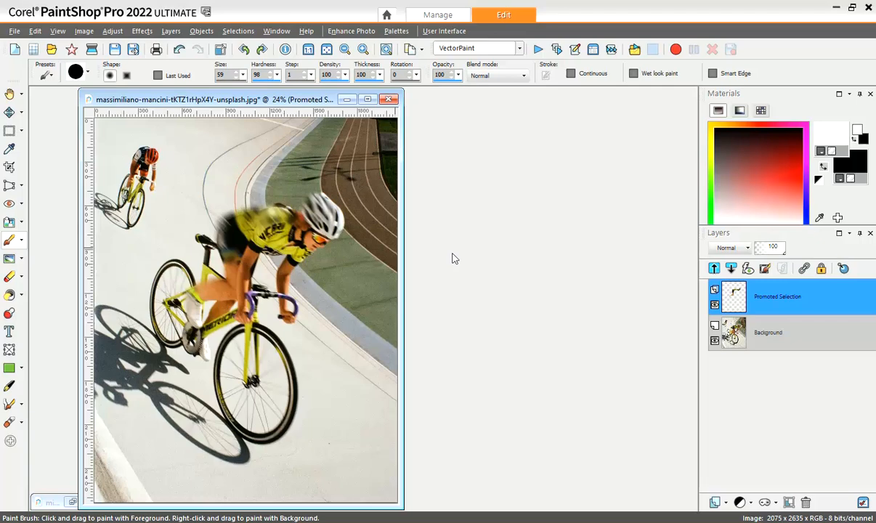
pyautogui.hotkey('ctrl', 'y')
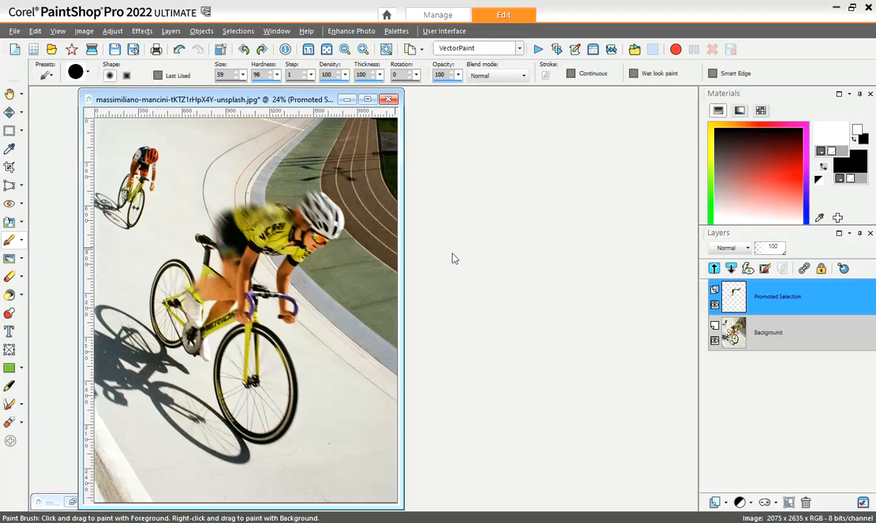
pyautogui.hotkey('ctrl', 'y')
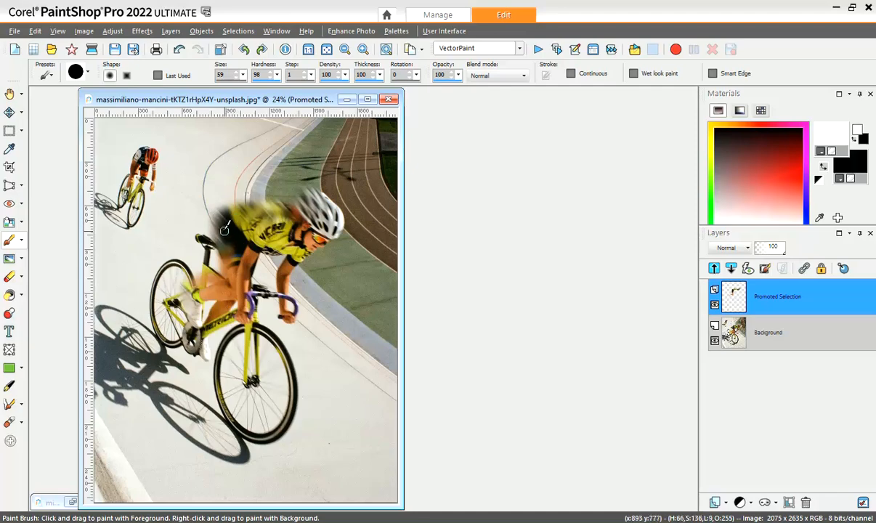
# Close the cyclist photo and create a new transparent 1000 x 1000 pixel image
pyautogui.click(389, 99)
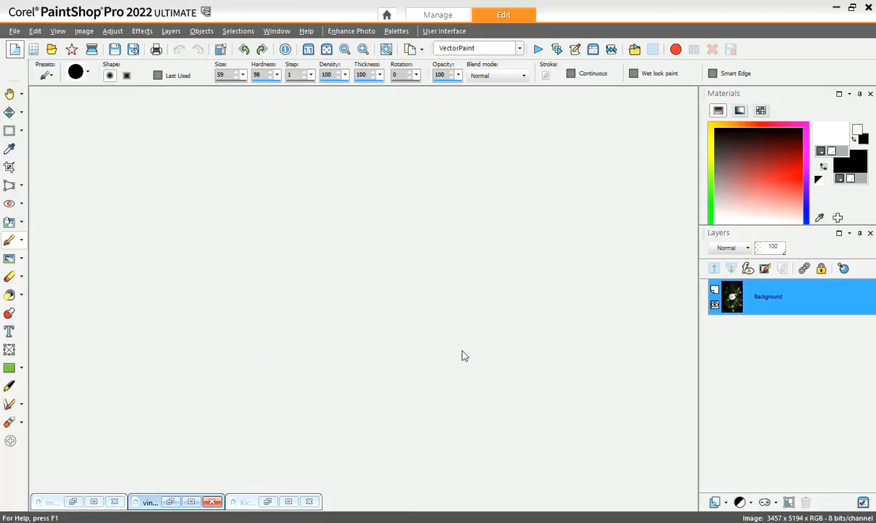
pyautogui.hotkey('ctrl', 'n')
pyautogui.click(622, 449)
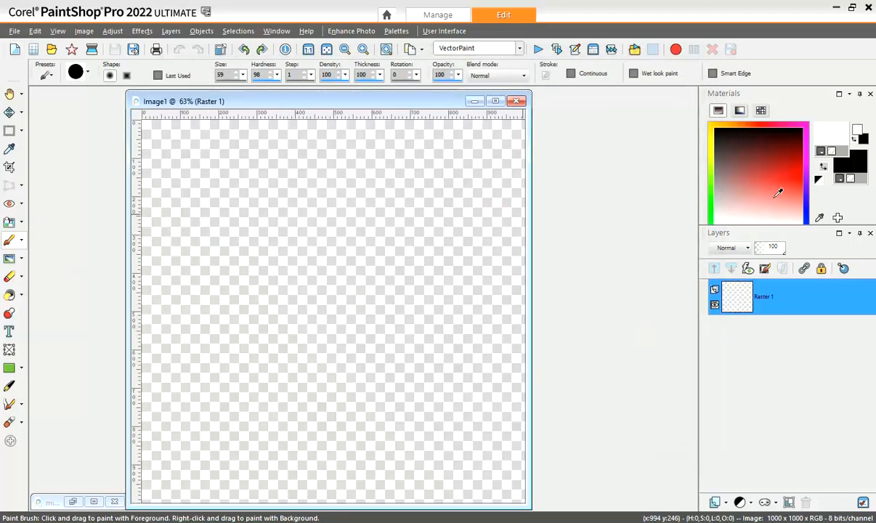
# Paint a slightly rising red stroke across the canvas's upper half and apply Motion Blur at angle 168 and 100% strength
pyautogui.click(786, 180)
pyautogui.moveTo(217, 263); pyautogui.dragTo(469, 232)
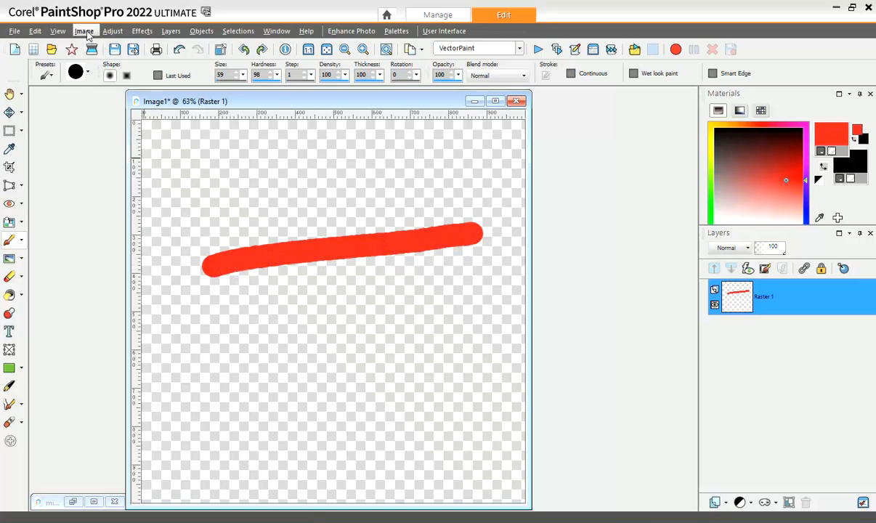
pyautogui.click(112, 31)
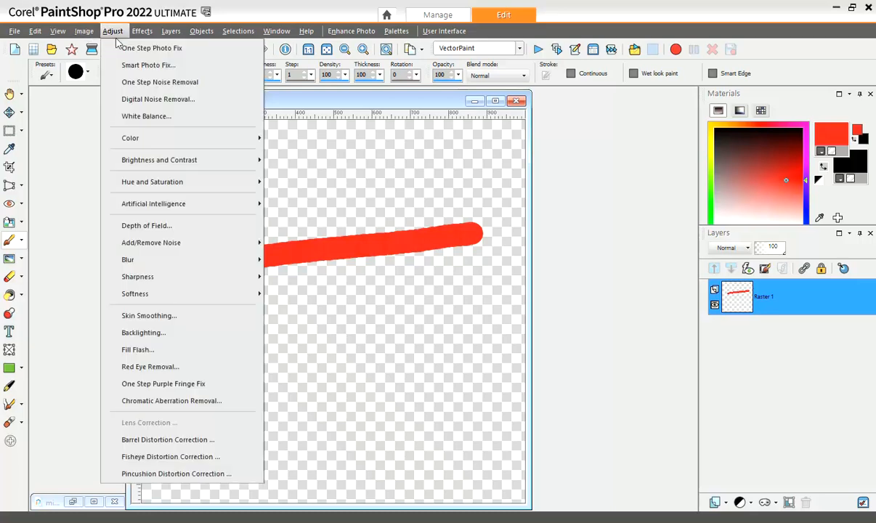
pyautogui.moveTo(159, 285)
pyautogui.moveTo(166, 261)
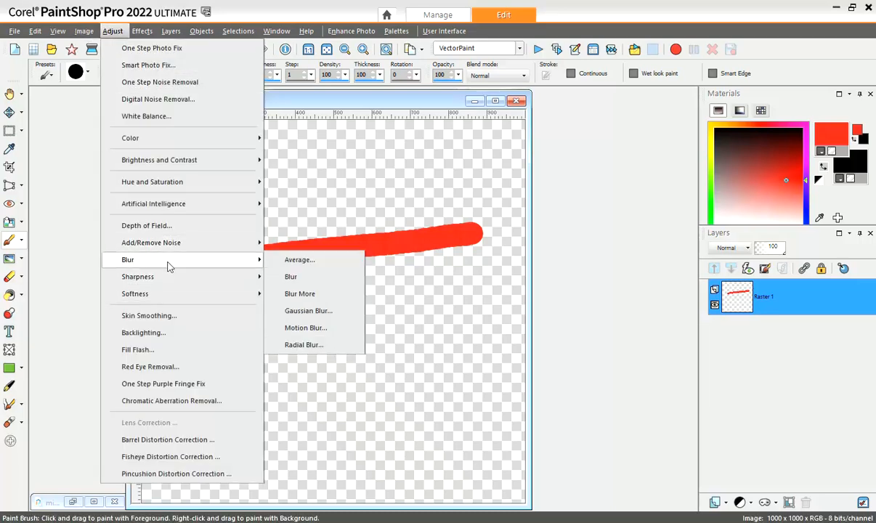
pyautogui.click(305, 329)
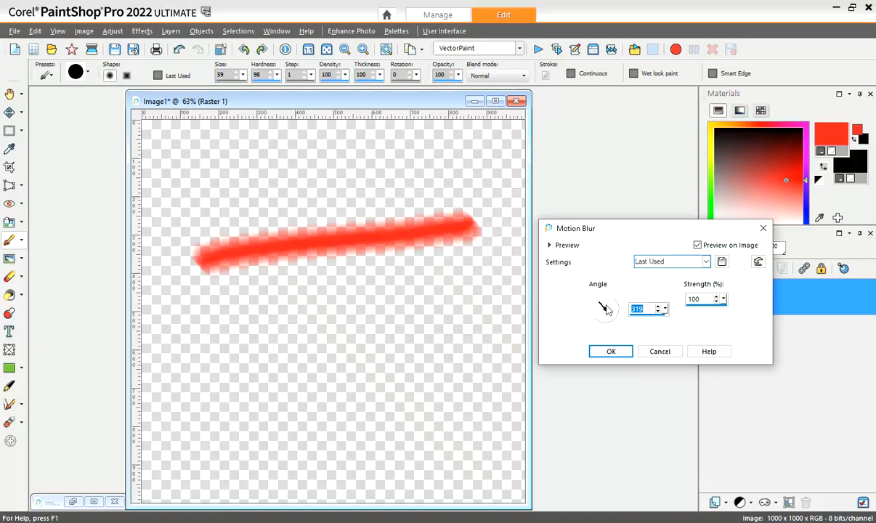
pyautogui.click(603, 304)
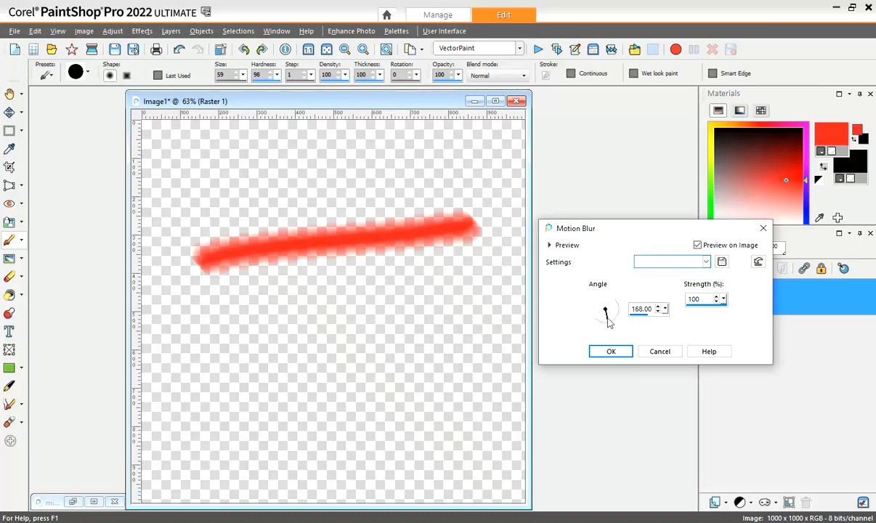
pyautogui.click(610, 351)
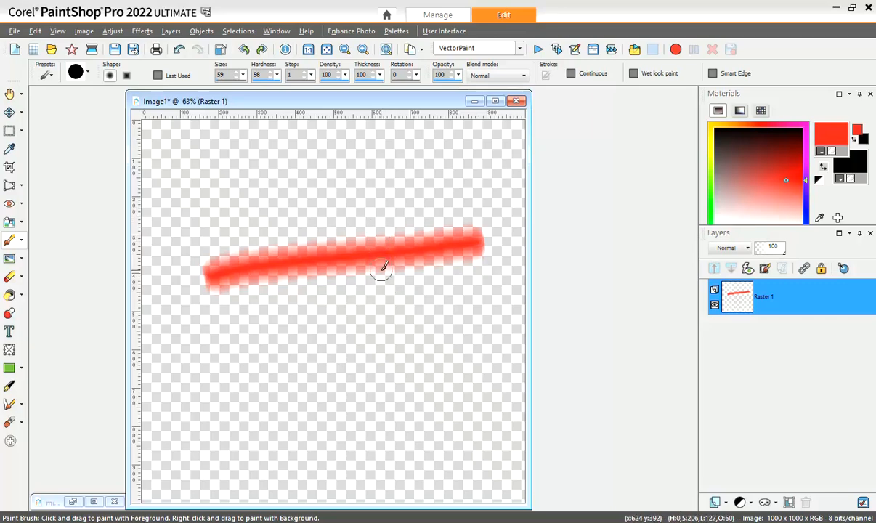
# Duplicate the blurred stroke's layer and merge the copy down into Raster 1
pyautogui.rightClick(728, 299)
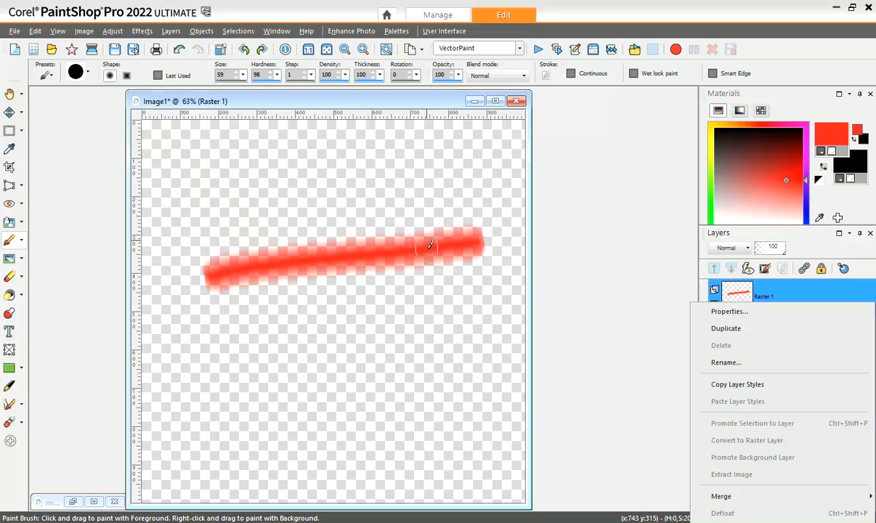
pyautogui.click(725, 329)
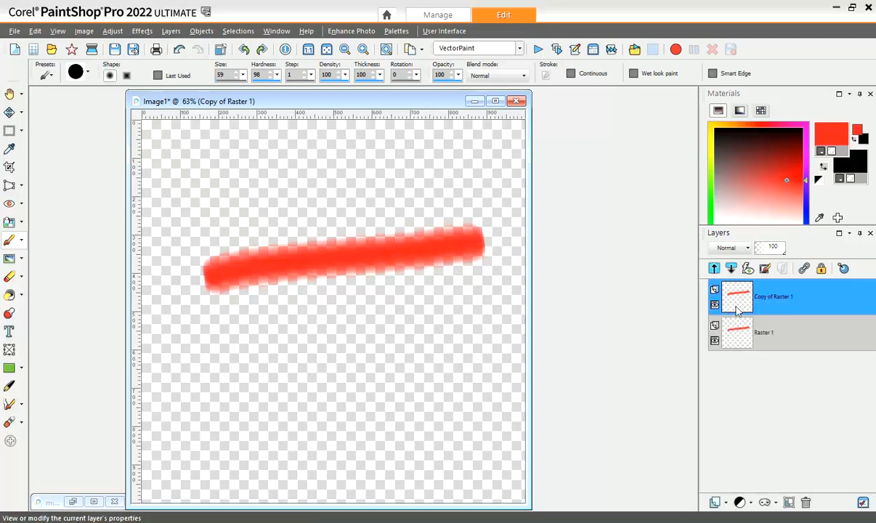
pyautogui.rightClick(735, 295)
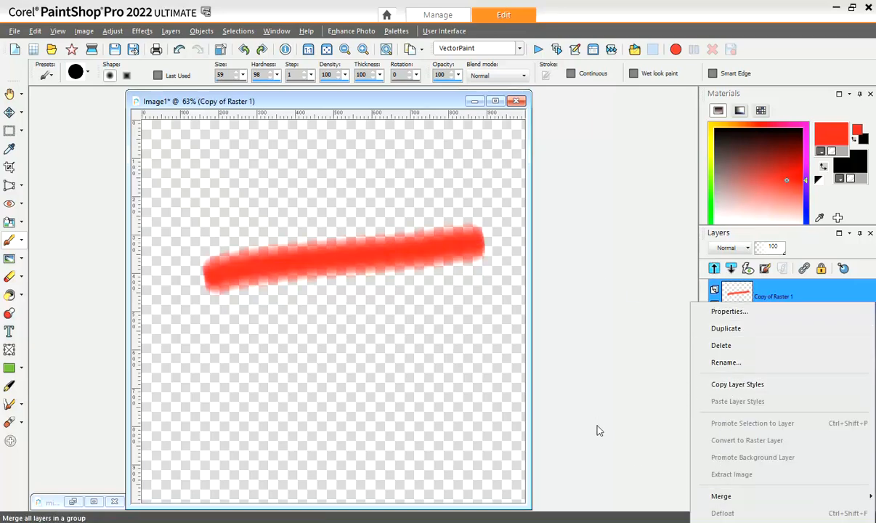
pyautogui.moveTo(711, 502)
pyautogui.click(588, 398)
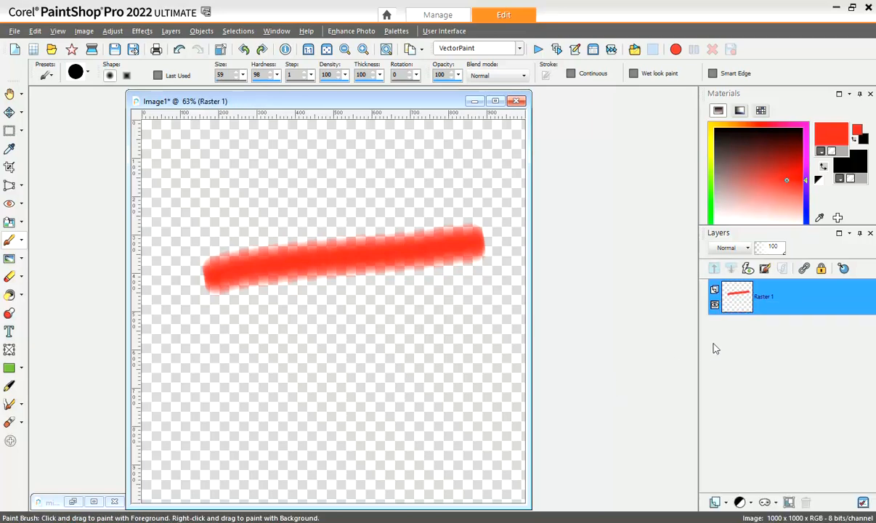
# Build up the red stroke's soft edges by duplicating the merged layer a second time and merging that copy down
pyautogui.rightClick(727, 311)
pyautogui.click(703, 110)
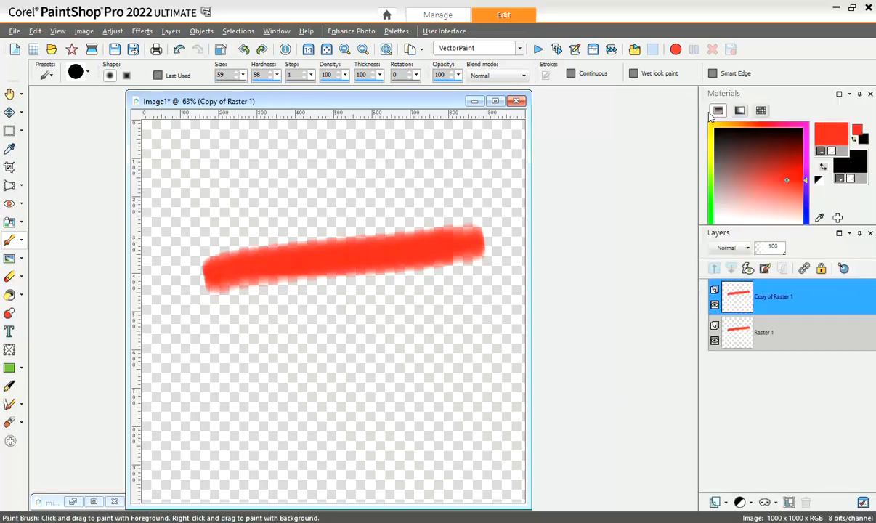
pyautogui.rightClick(735, 314)
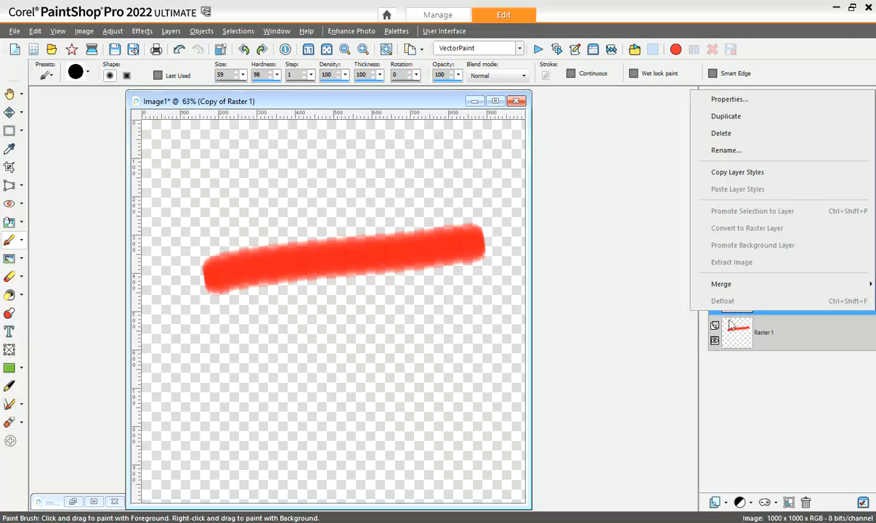
pyautogui.moveTo(711, 284)
pyautogui.click(615, 287)
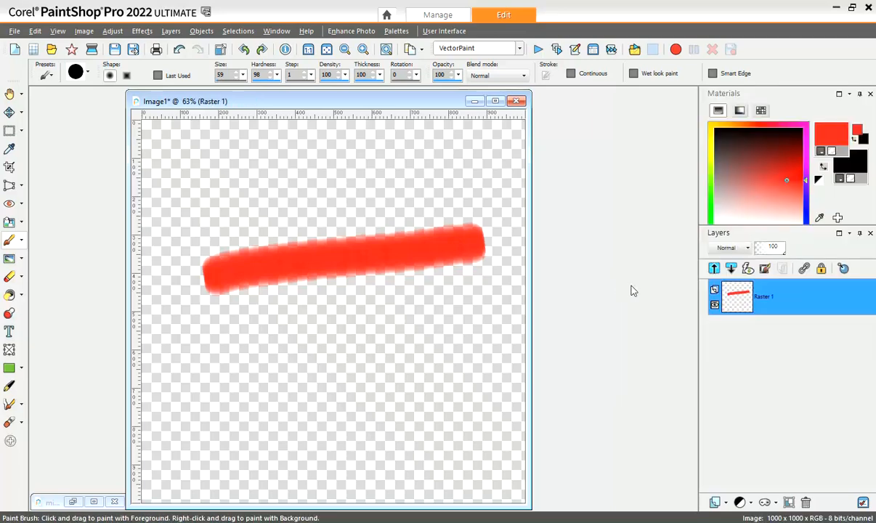
# Strengthen the red stroke's soft edges once more by duplicating Raster 1 and merging the copy down
pyautogui.rightClick(740, 305)
pyautogui.click(719, 328)
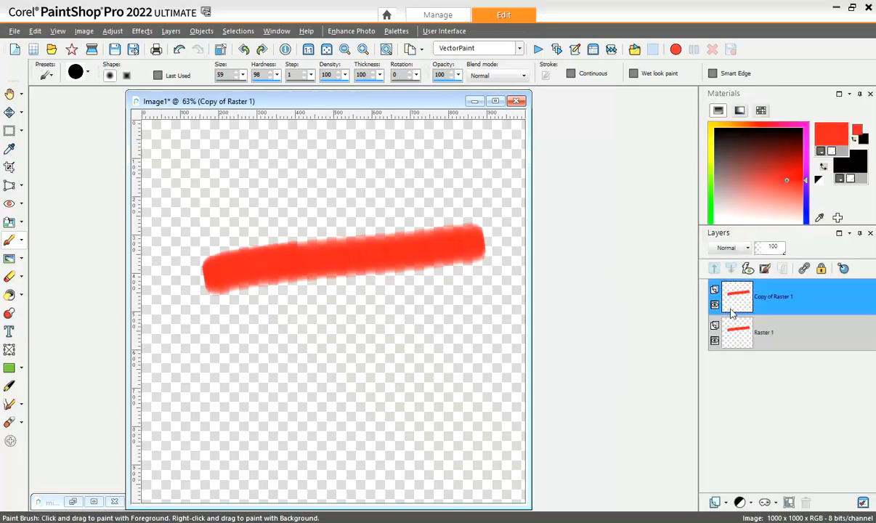
pyautogui.rightClick(737, 300)
pyautogui.moveTo(722, 492)
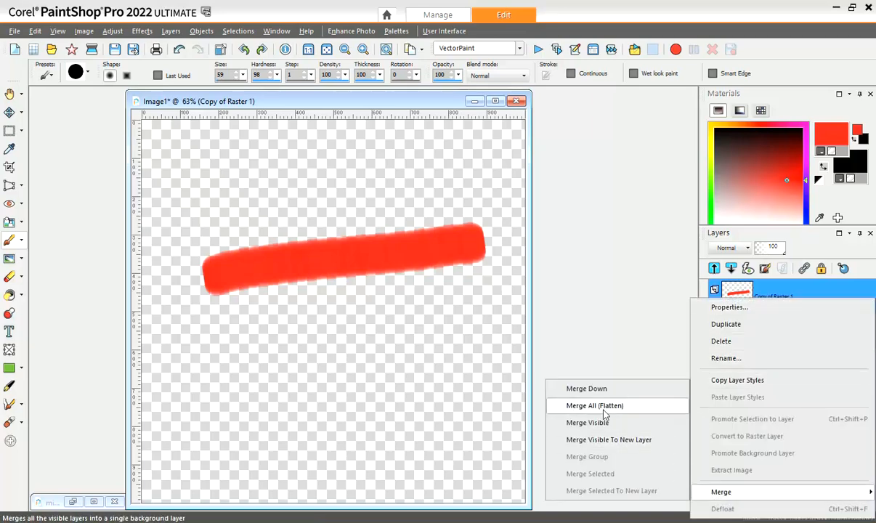
pyautogui.click(588, 389)
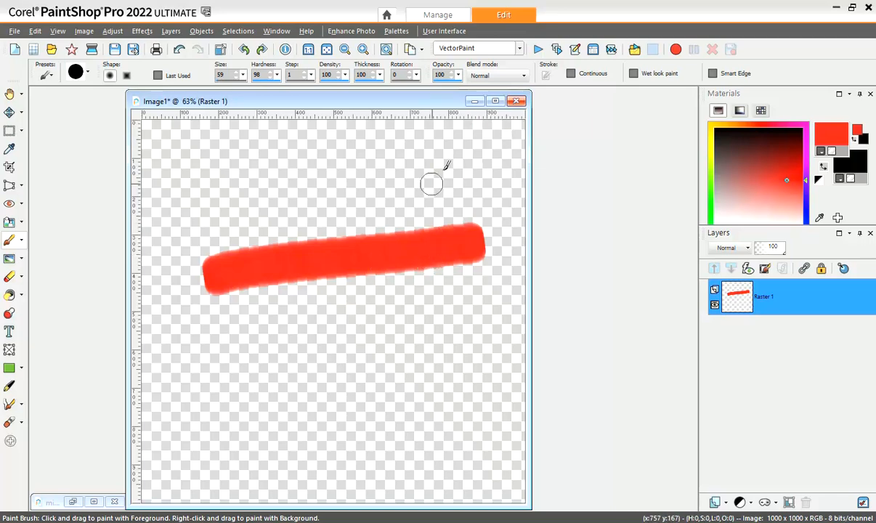
# Close the red stroke image, then restore the minimized Kick it-600.jpg layout and centre its window in the workspace
pyautogui.click(517, 103)
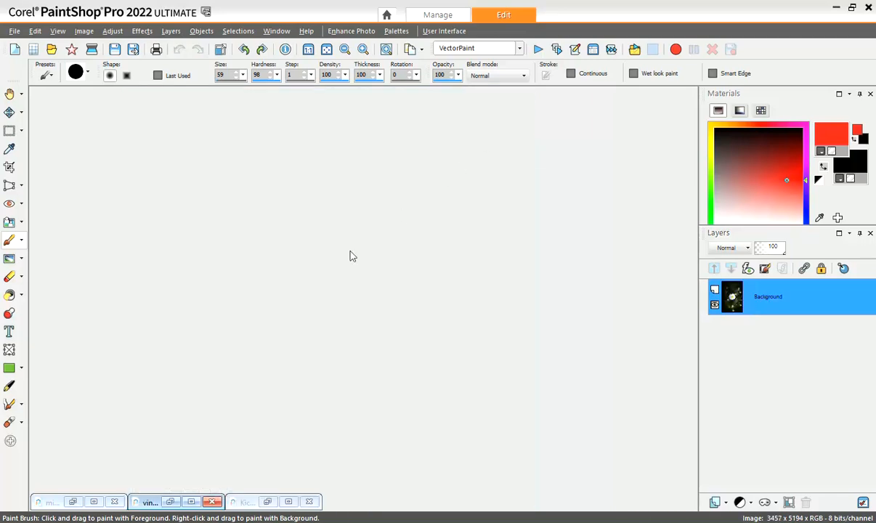
pyautogui.click(267, 502)
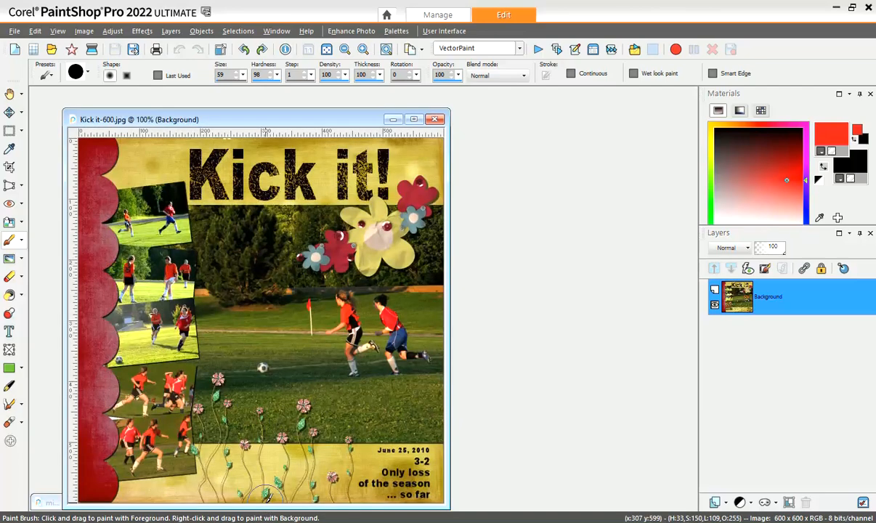
pyautogui.moveTo(276, 120); pyautogui.dragTo(382, 113)
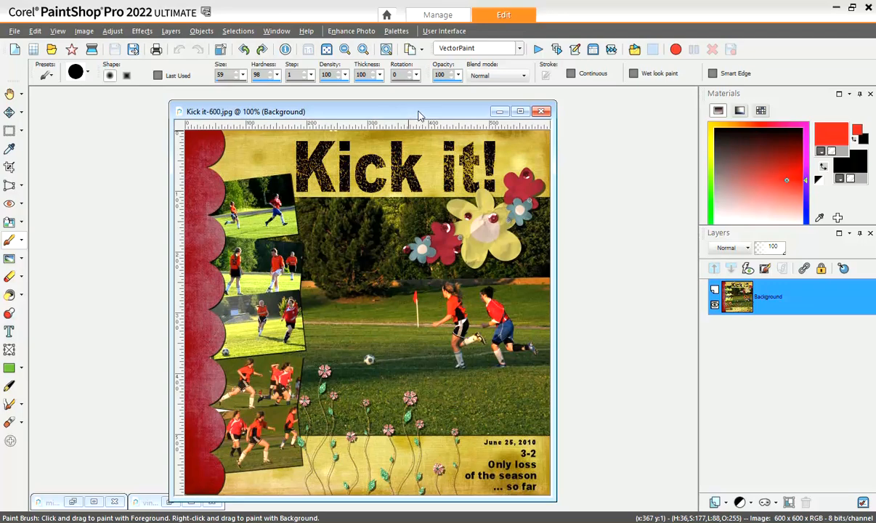
pyautogui.moveTo(420, 116); pyautogui.dragTo(417, 112)
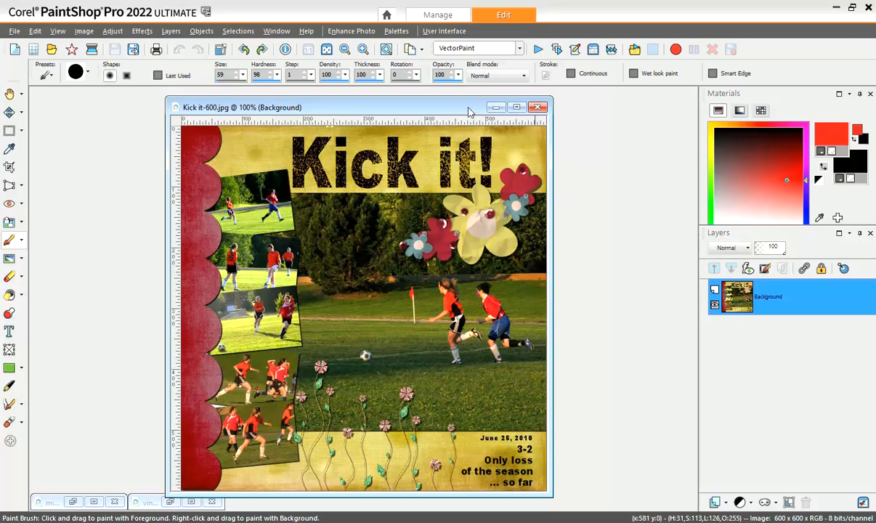
pyautogui.moveTo(470, 111); pyautogui.dragTo(472, 109)
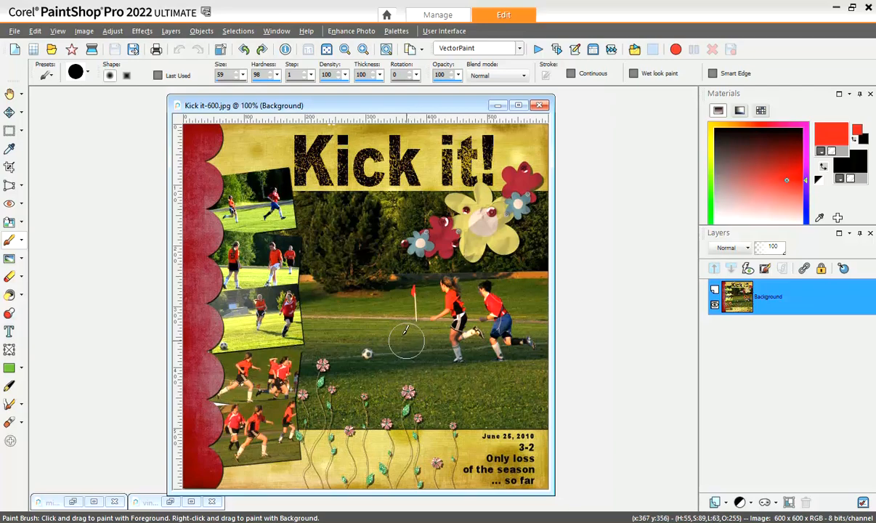
# Promote the Kick it layout's Background to a regular raster layer
pyautogui.rightClick(740, 300)
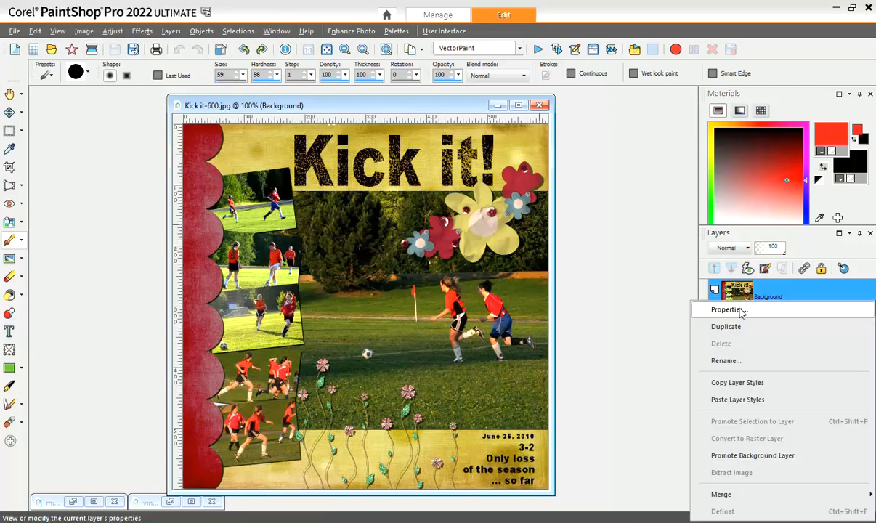
pyautogui.moveTo(721, 494)
pyautogui.click(712, 456)
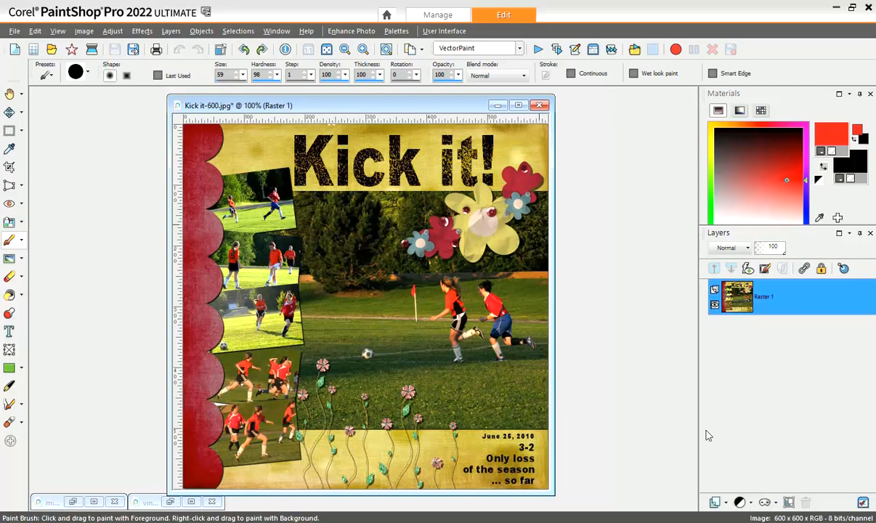
# Enlarge the layout's canvas to 650 x 650 pixels with the existing image placed in the centre
pyautogui.click(84, 31)
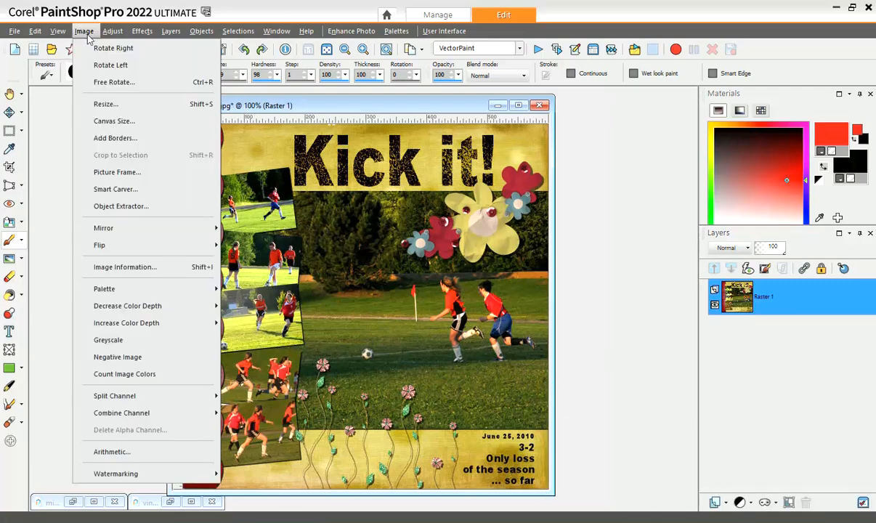
pyautogui.click(109, 122)
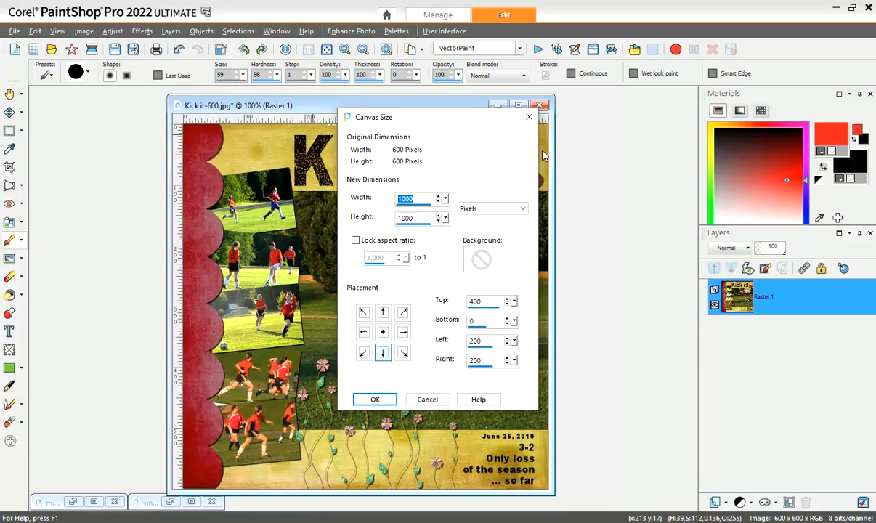
pyautogui.doubleClick(409, 199)
pyautogui.write('650')
pyautogui.doubleClick(420, 217)
pyautogui.write('650')
pyautogui.click(382, 332)
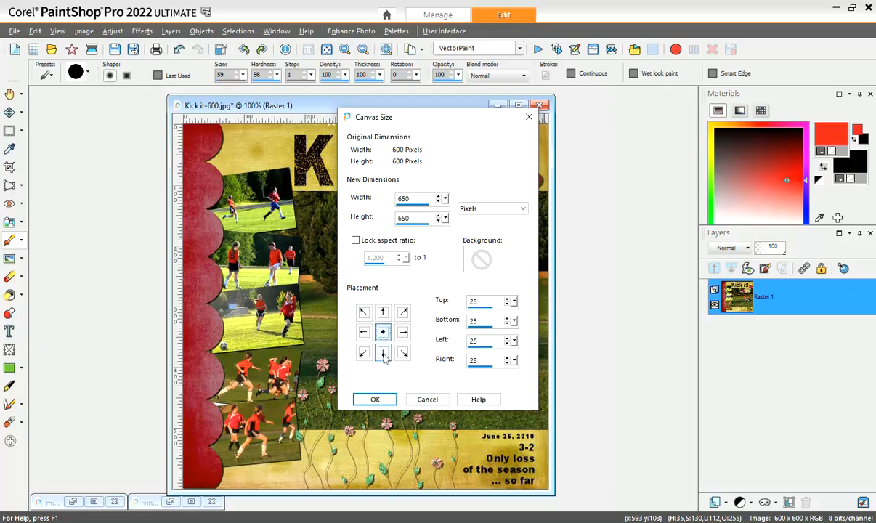
pyautogui.click(375, 400)
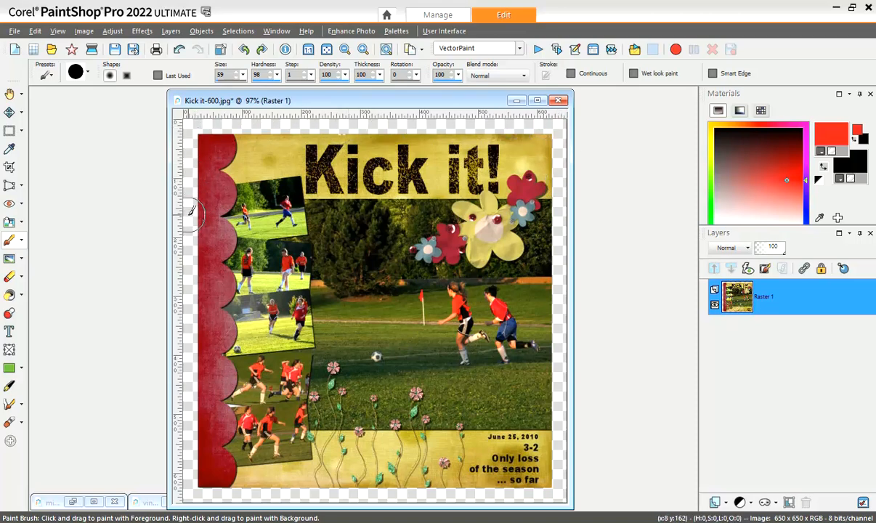
# Duplicate the layout layer and apply an elliptical Zoom Radial Blur at 100% strength to the lower Raster 1
pyautogui.rightClick(738, 298)
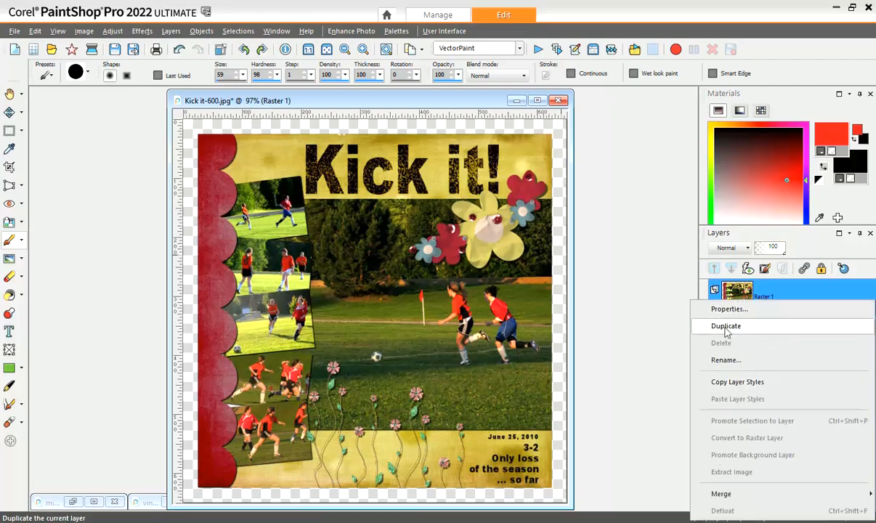
pyautogui.click(726, 329)
pyautogui.click(743, 335)
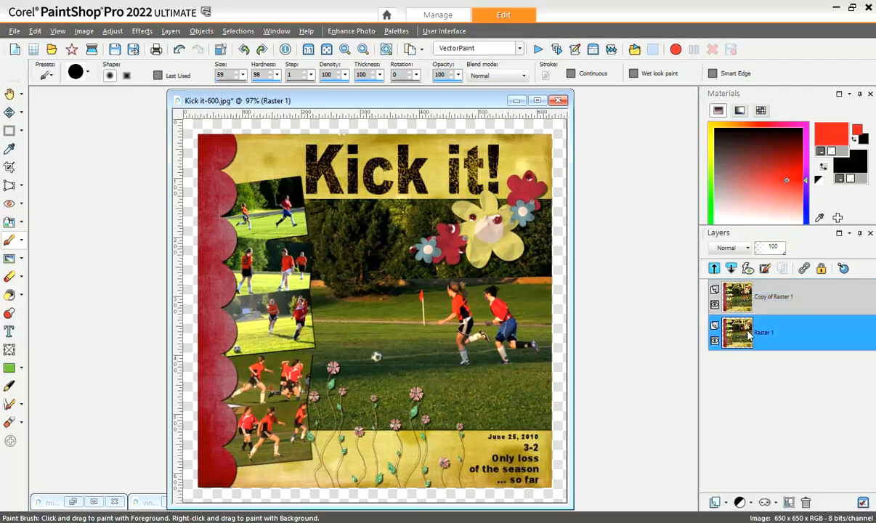
pyautogui.click(113, 31)
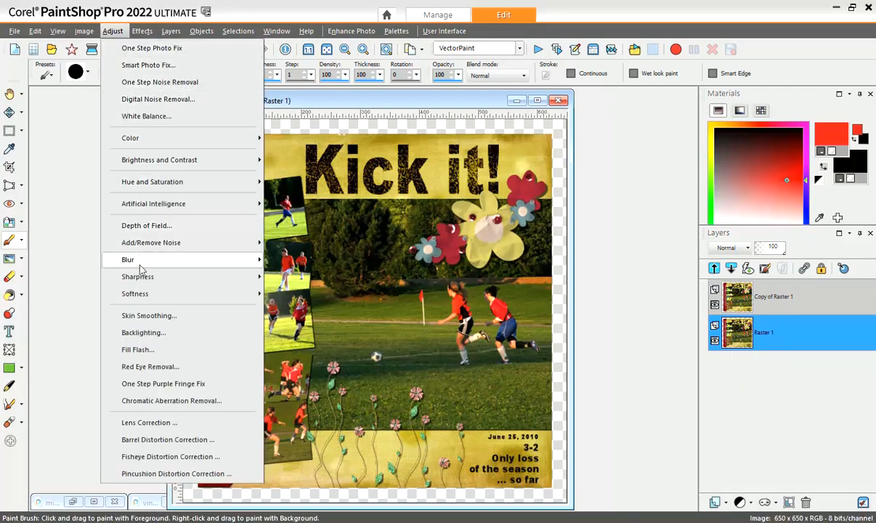
pyautogui.moveTo(153, 260)
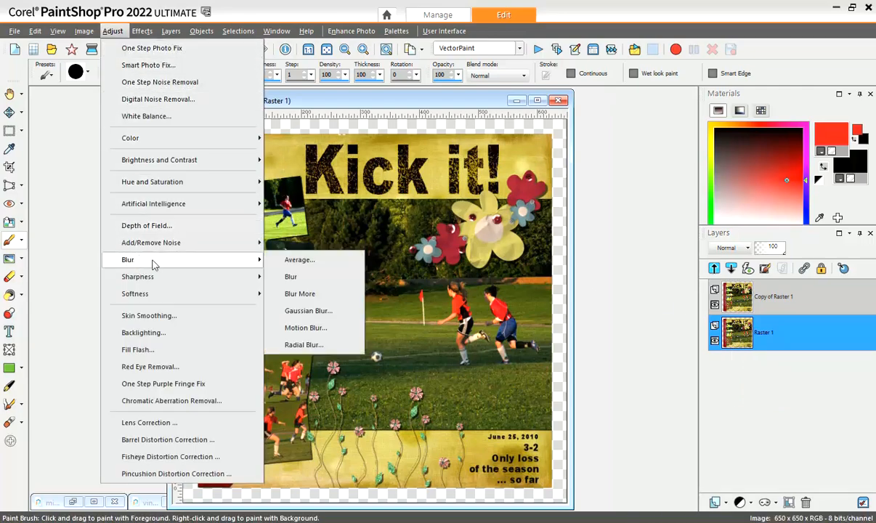
pyautogui.click(299, 345)
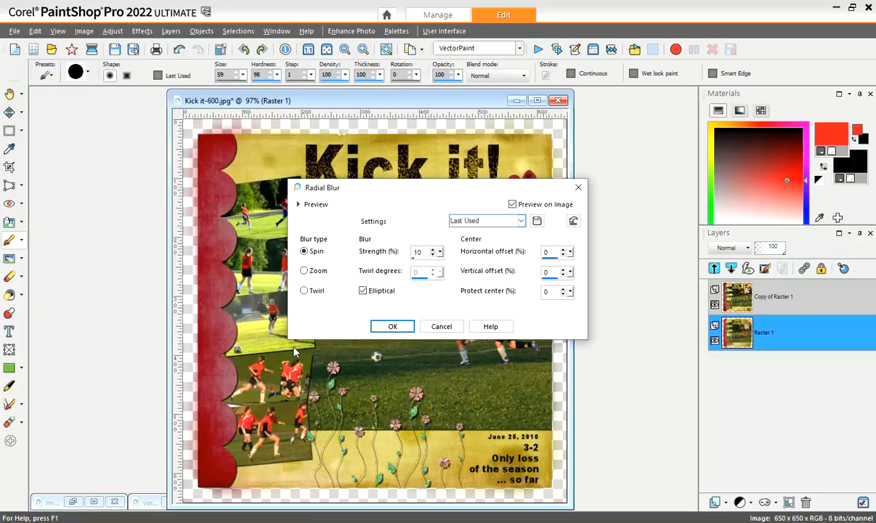
pyautogui.click(304, 270)
pyautogui.moveTo(419, 196); pyautogui.dragTo(684, 157)
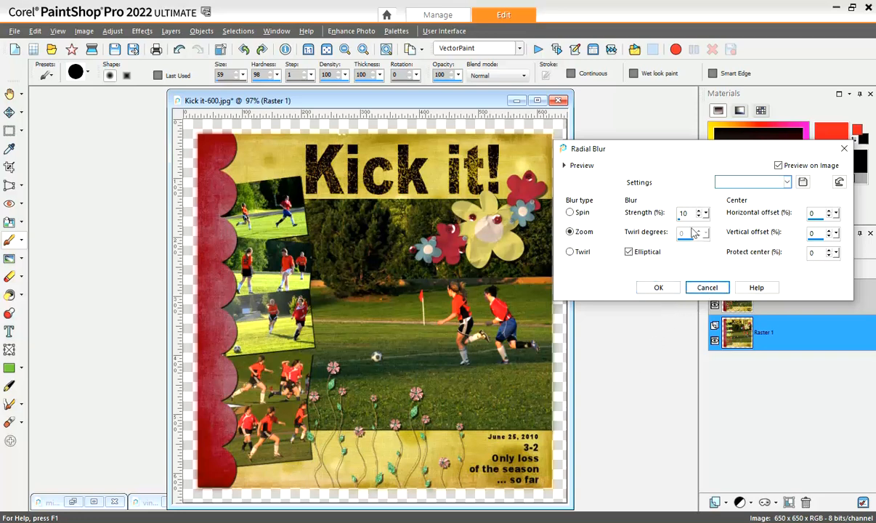
pyautogui.moveTo(681, 224); pyautogui.dragTo(703, 227)
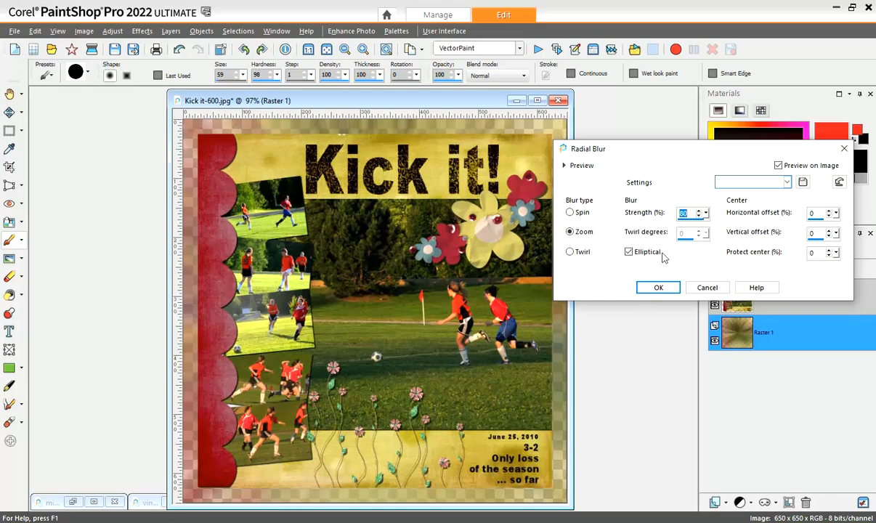
pyautogui.moveTo(699, 222); pyautogui.dragTo(714, 222)
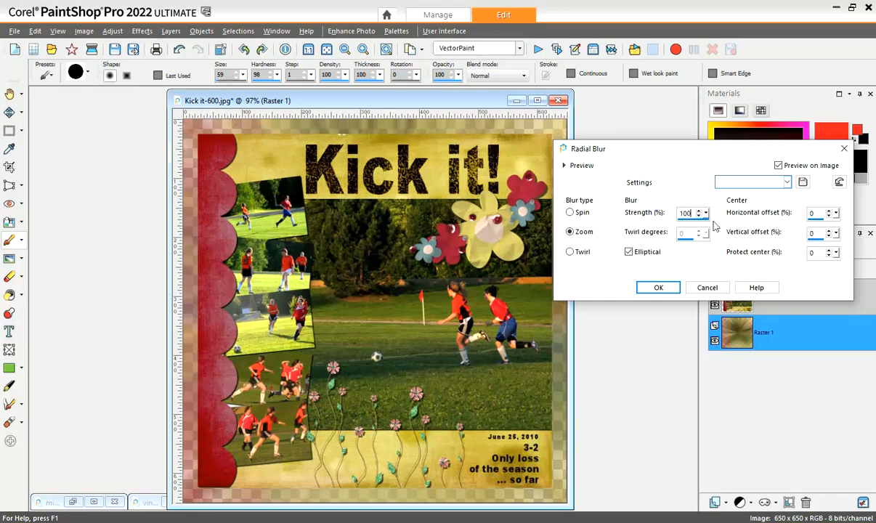
pyautogui.click(658, 288)
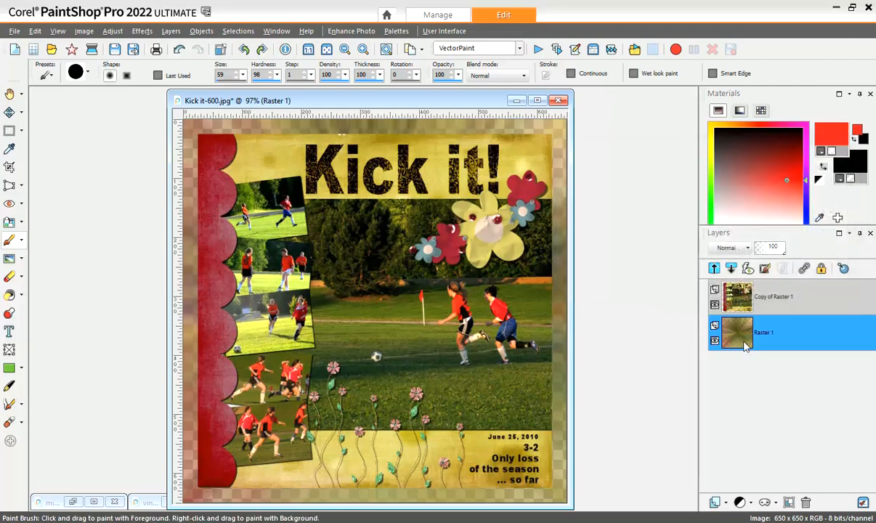
# With the sharp top layer hidden, duplicate the blurred Raster 1 and merge the duplicate down to make it more opaque
pyautogui.click(715, 305)
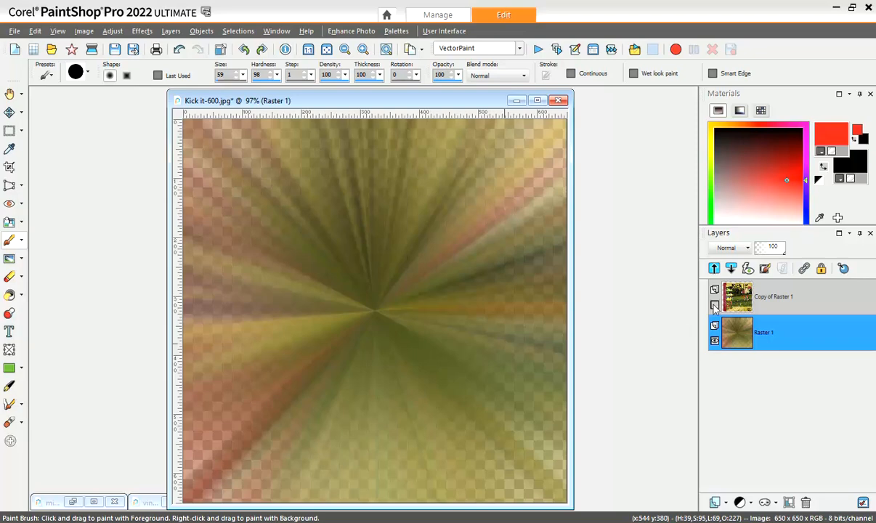
pyautogui.moveTo(736, 343)
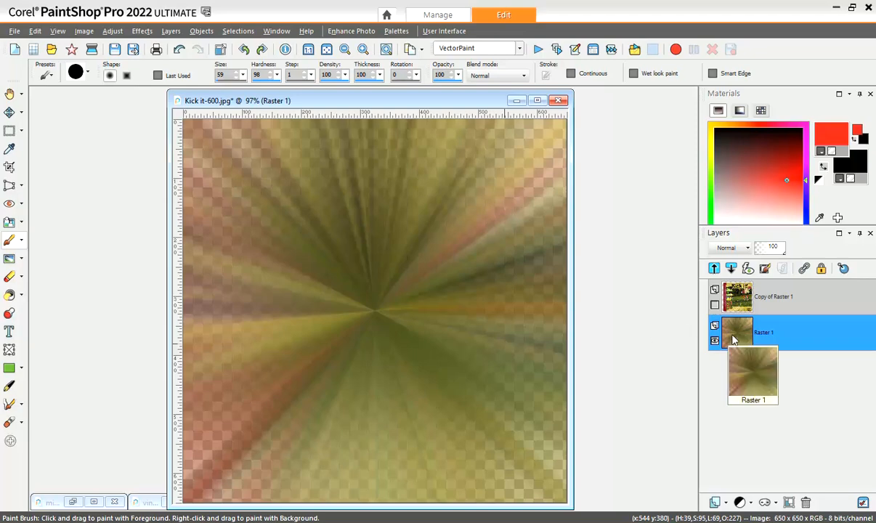
pyautogui.rightClick(734, 341)
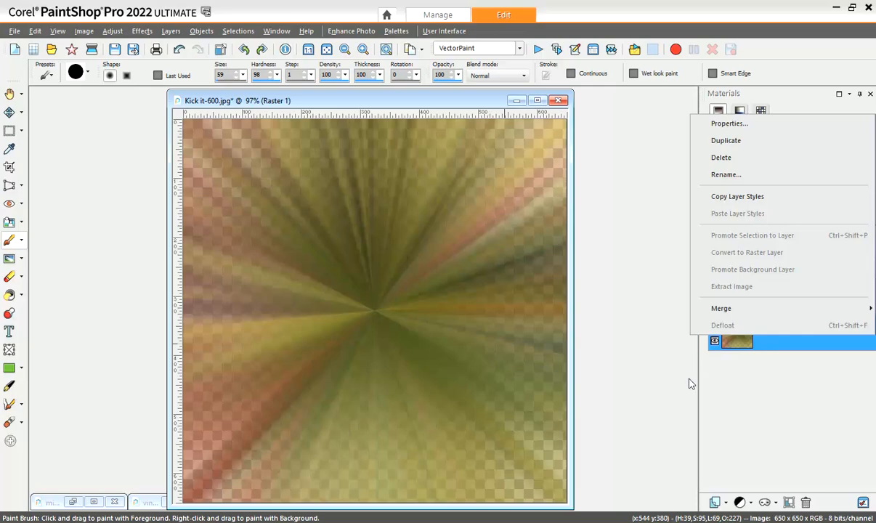
pyautogui.click(720, 140)
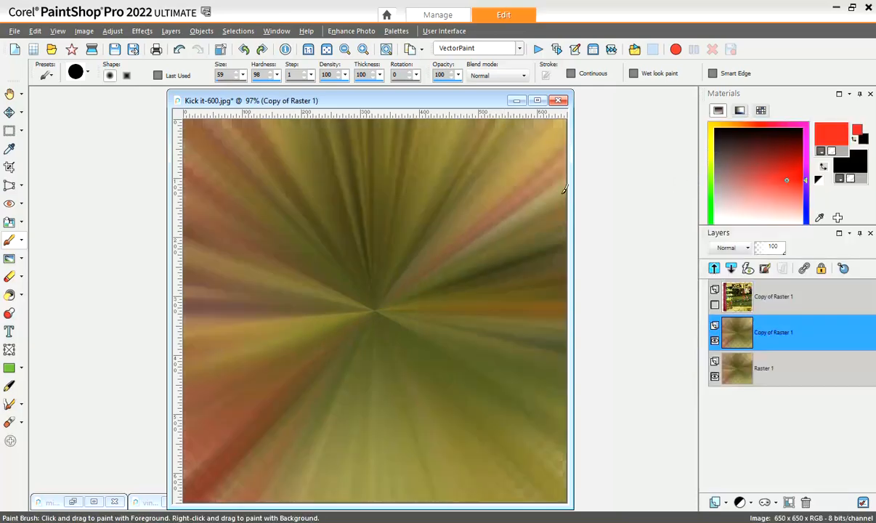
pyautogui.rightClick(739, 334)
pyautogui.moveTo(714, 308)
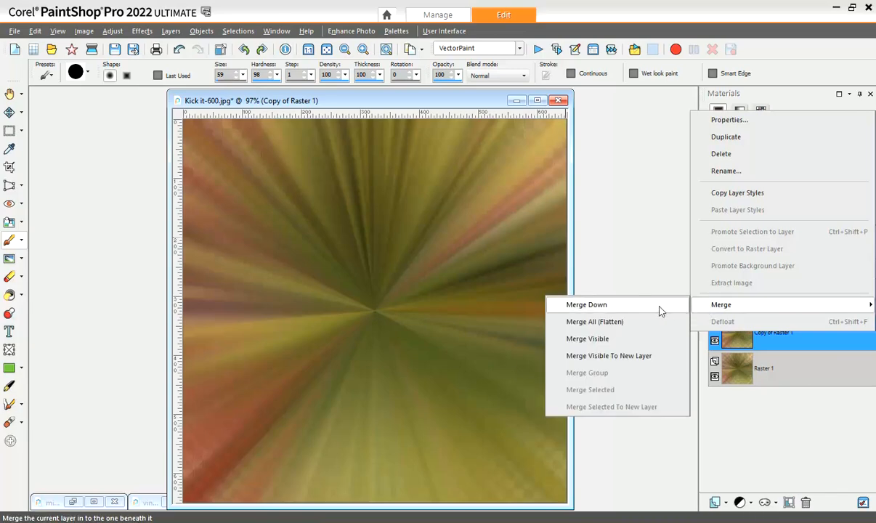
pyautogui.click(603, 305)
# Duplicate and merge down the blurred layer a second time, and show the sharp top layer again
pyautogui.rightClick(738, 336)
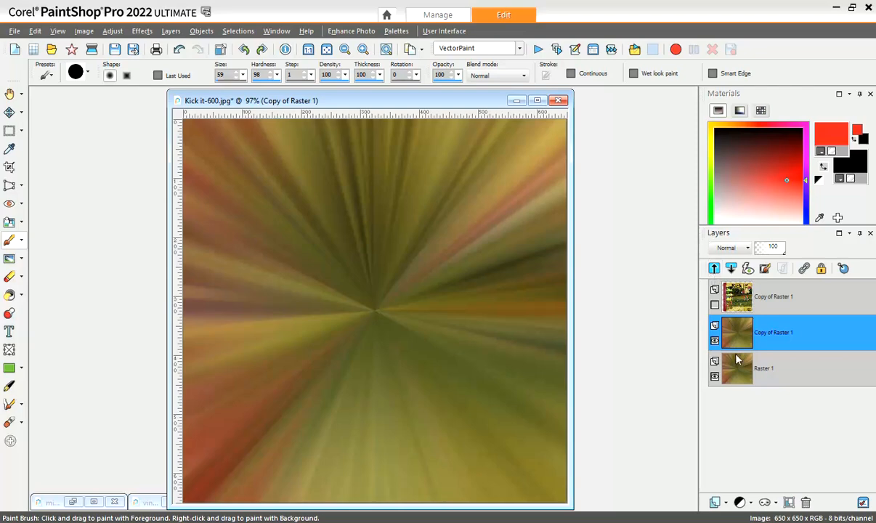
pyautogui.rightClick(736, 335)
pyautogui.moveTo(714, 314)
pyautogui.click(652, 315)
pyautogui.click(715, 305)
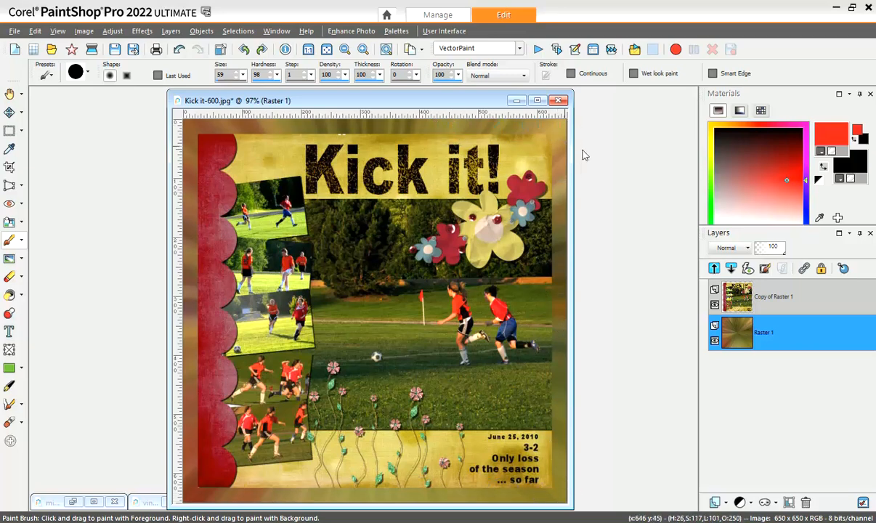
# Close the Kick it layout, then restore the minimized white daisy photo and centre its window in the workspace
pyautogui.click(558, 101)
pyautogui.click(171, 503)
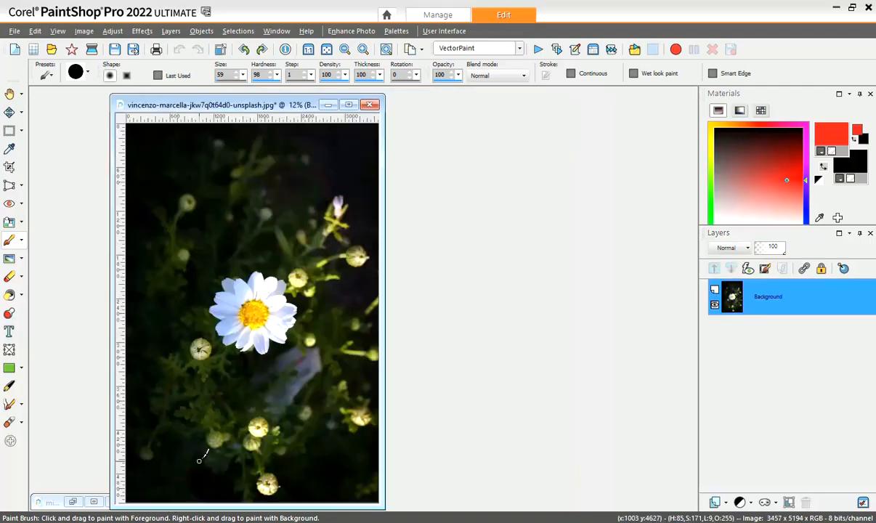
pyautogui.moveTo(291, 107); pyautogui.dragTo(428, 105)
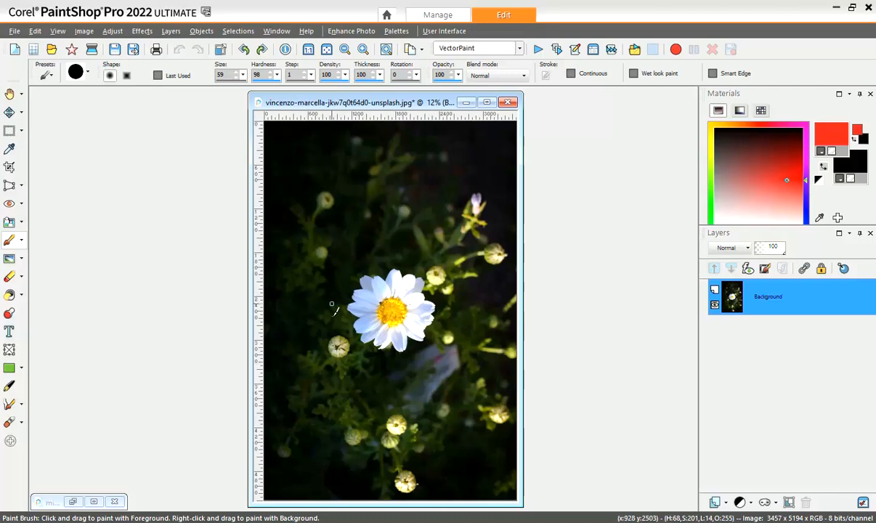
# Duplicate the daisy photo's Background and promote the original Background beneath the copy to a raster layer
pyautogui.rightClick(732, 308)
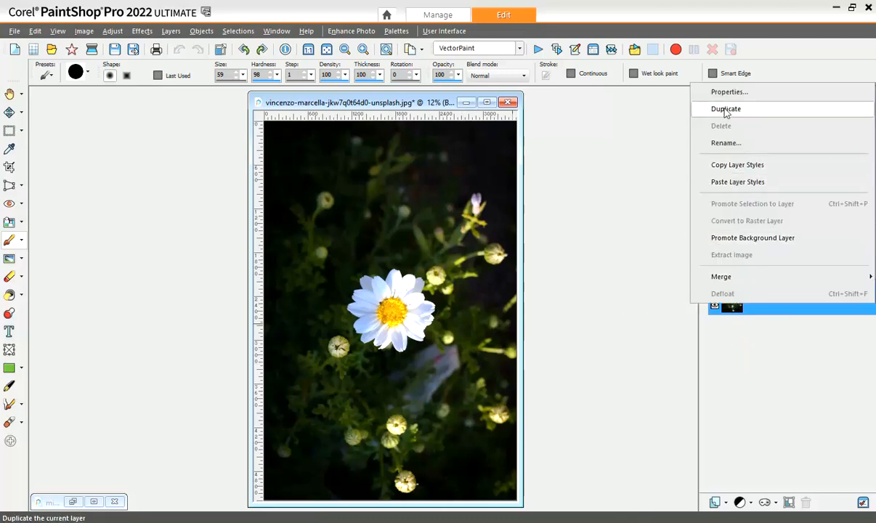
pyautogui.click(673, 109)
pyautogui.rightClick(732, 330)
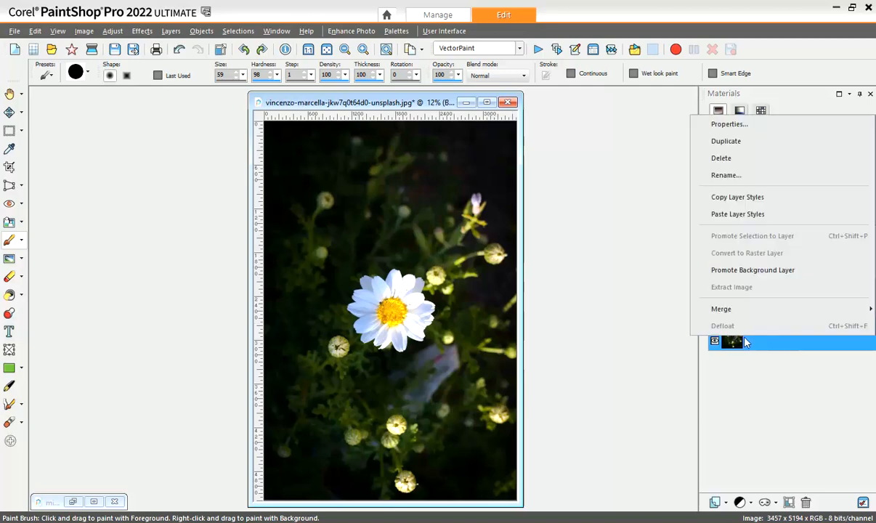
pyautogui.click(734, 270)
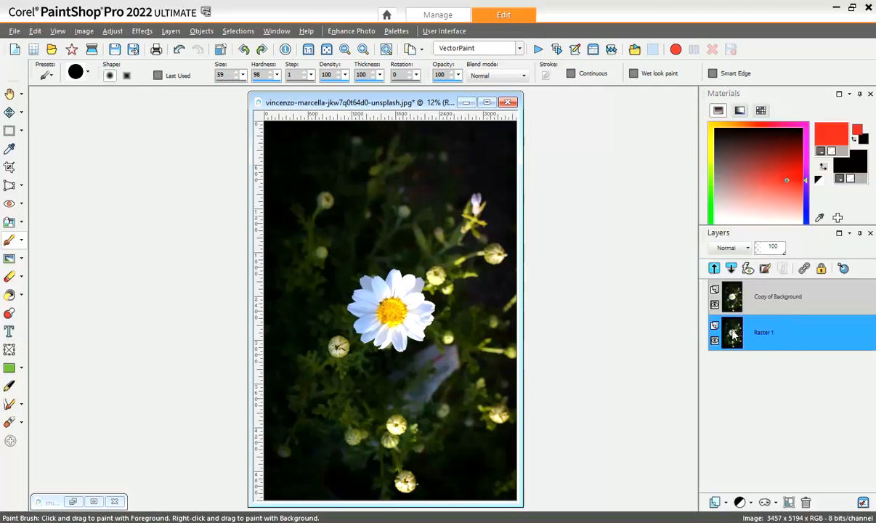
# Apply a Zoom-type Radial Blur at 100% strength with Elliptical on to Raster 1, and hide the sharp copy above it
pyautogui.click(112, 32)
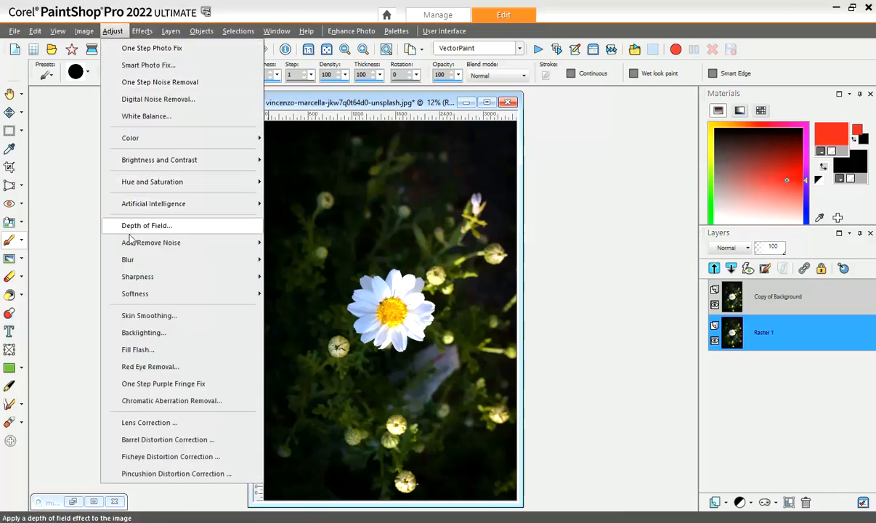
pyautogui.moveTo(131, 266)
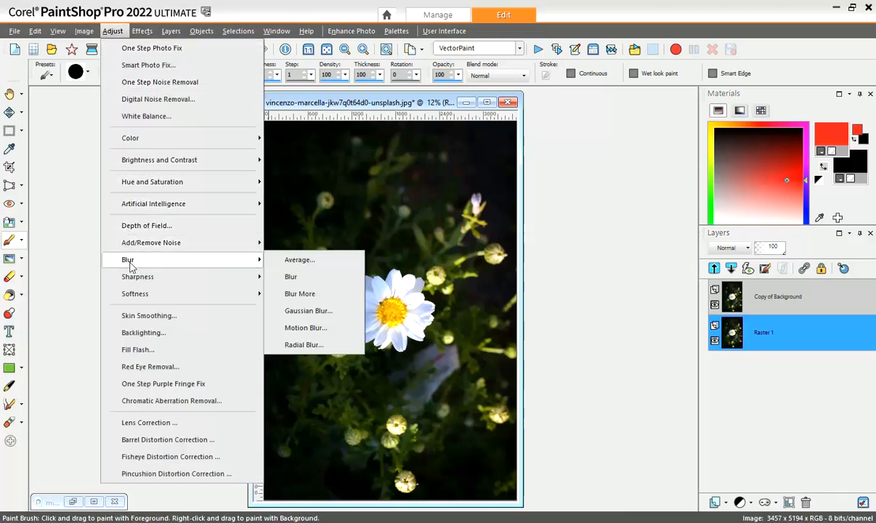
pyautogui.click(304, 346)
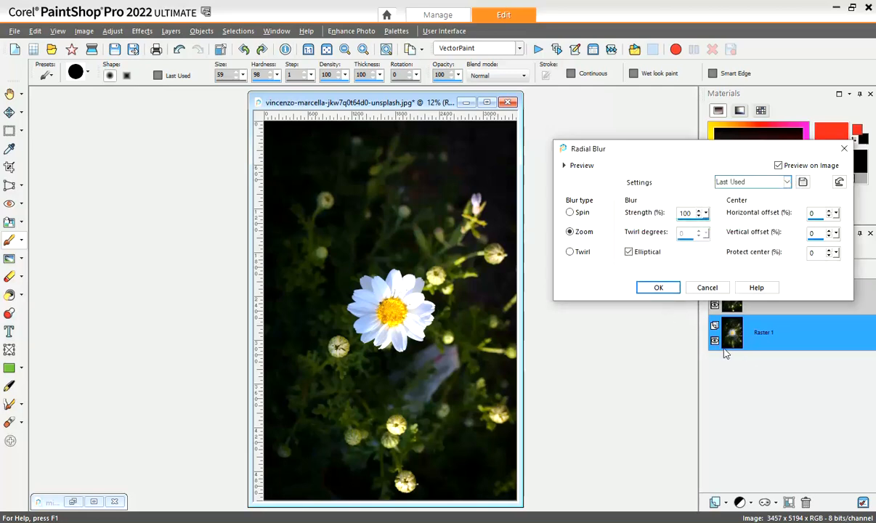
pyautogui.click(658, 287)
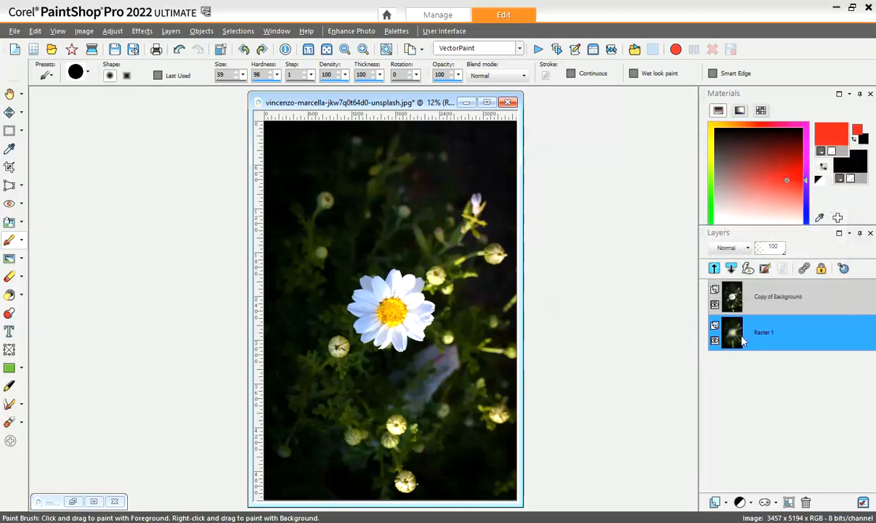
pyautogui.click(715, 306)
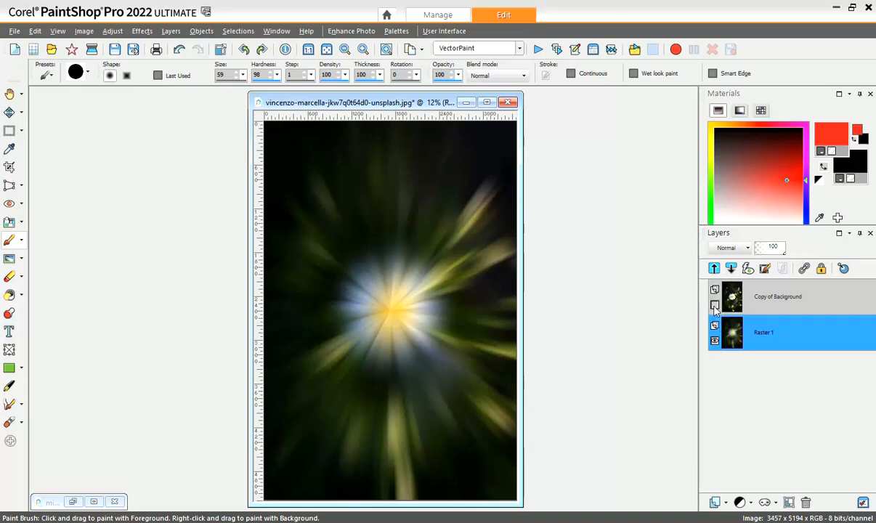
# Show and select the Copy of Background layer, and draw a Circle selection around the white daisy
pyautogui.click(728, 309)
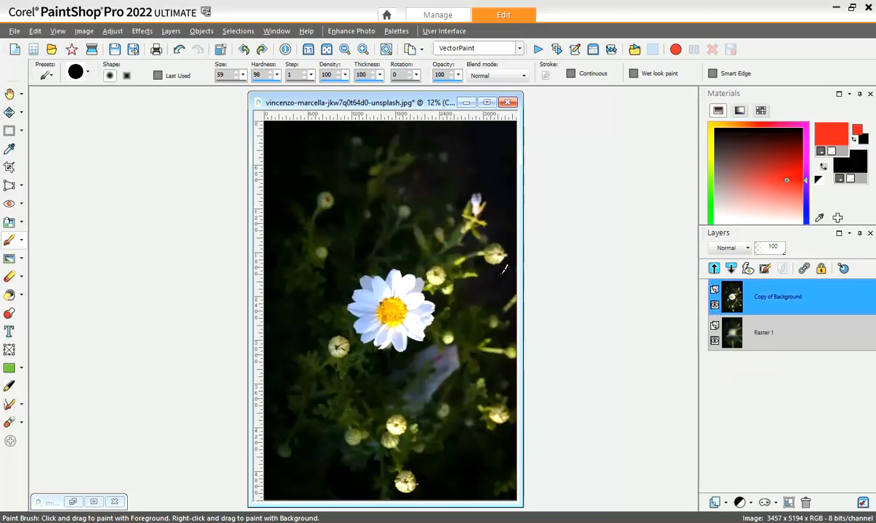
pyautogui.click(10, 130)
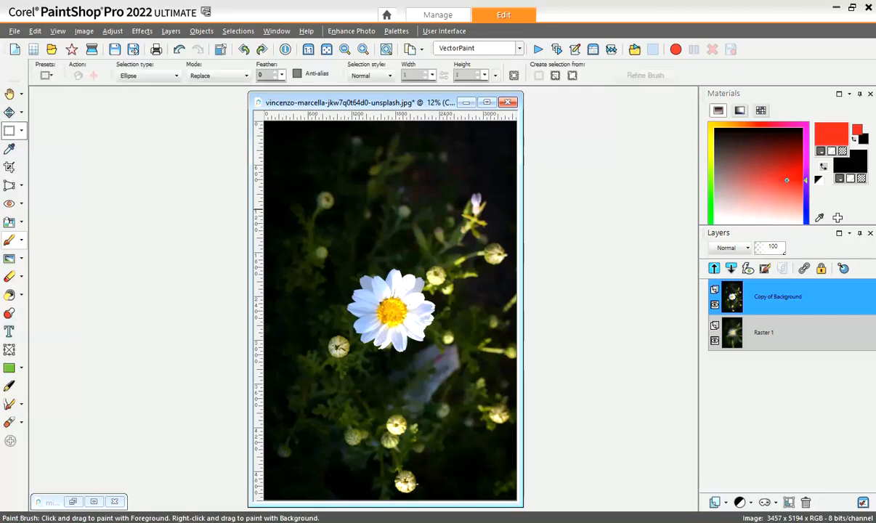
pyautogui.click(131, 77)
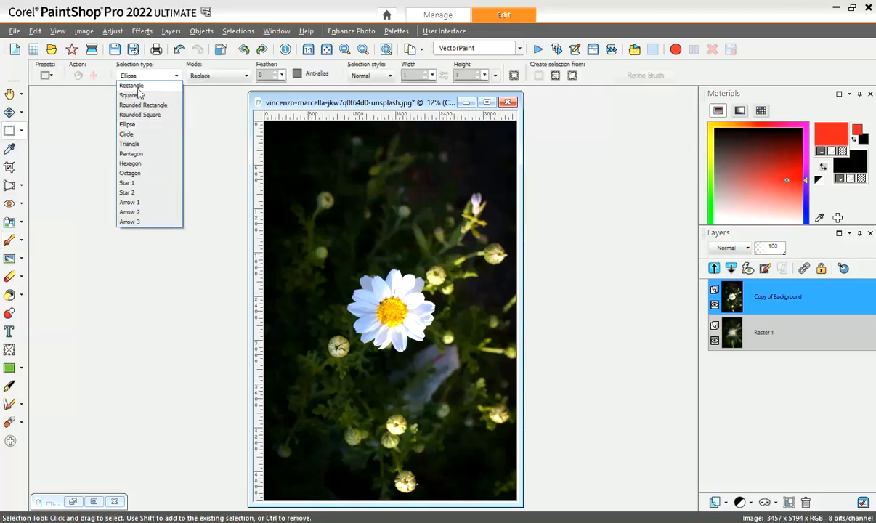
pyautogui.click(130, 135)
pyautogui.moveTo(374, 299)
pyautogui.mouseDown()
pyautogui.moveTo(414, 351)
pyautogui.moveTo(416, 374)
pyautogui.mouseUp()
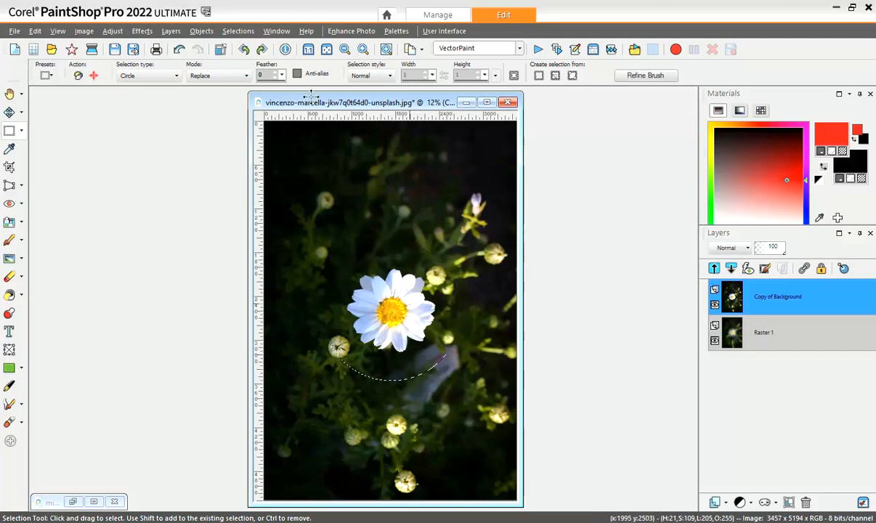
# Feather the circular selection around the daisy by 100
pyautogui.click(238, 31)
pyautogui.moveTo(298, 138)
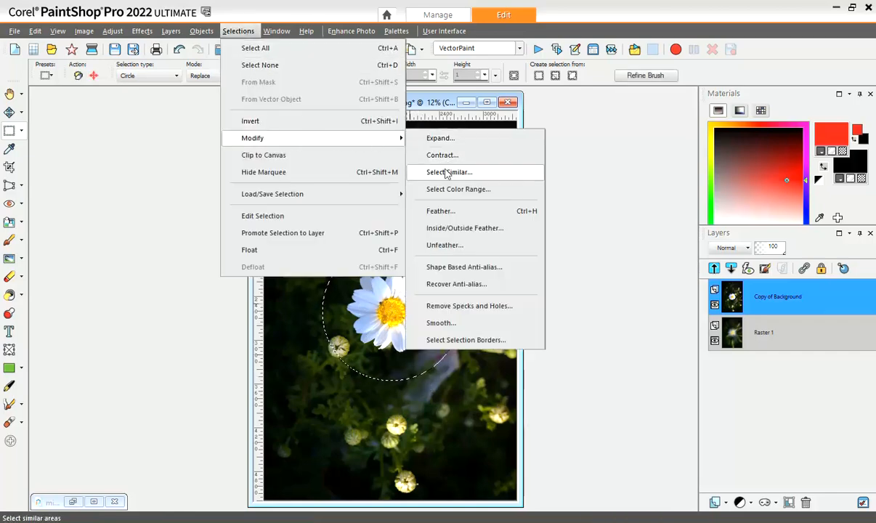
pyautogui.click(440, 211)
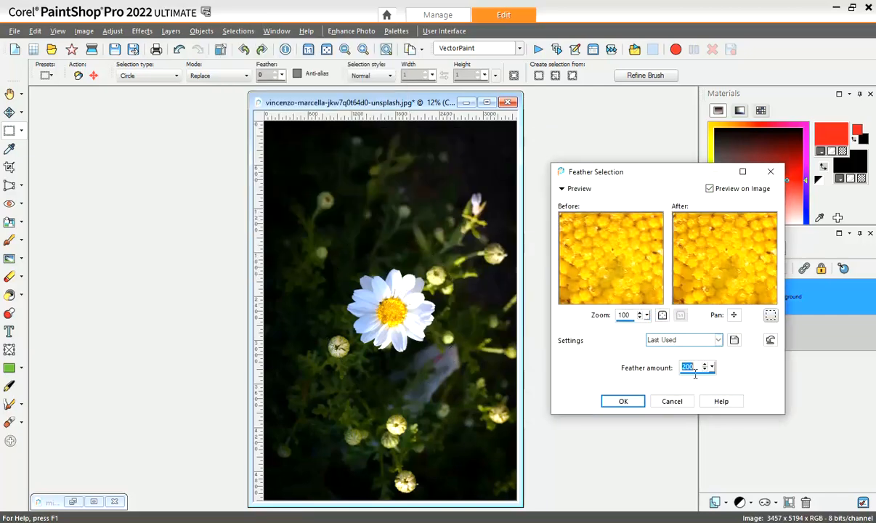
pyautogui.write('100')
pyautogui.click(627, 405)
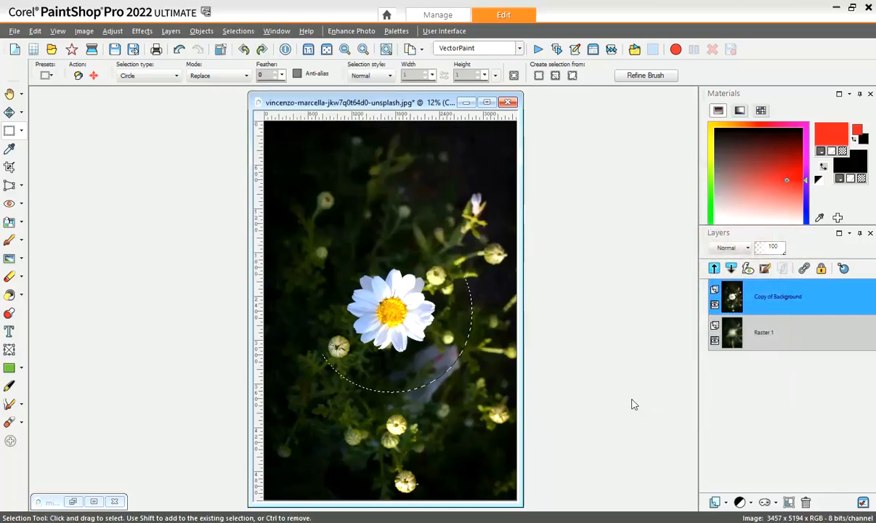
# Delete everything outside the feathered circle from Copy of Background by inverting the selection, and remove the selection
pyautogui.hotkey('ctrl', 'shift')
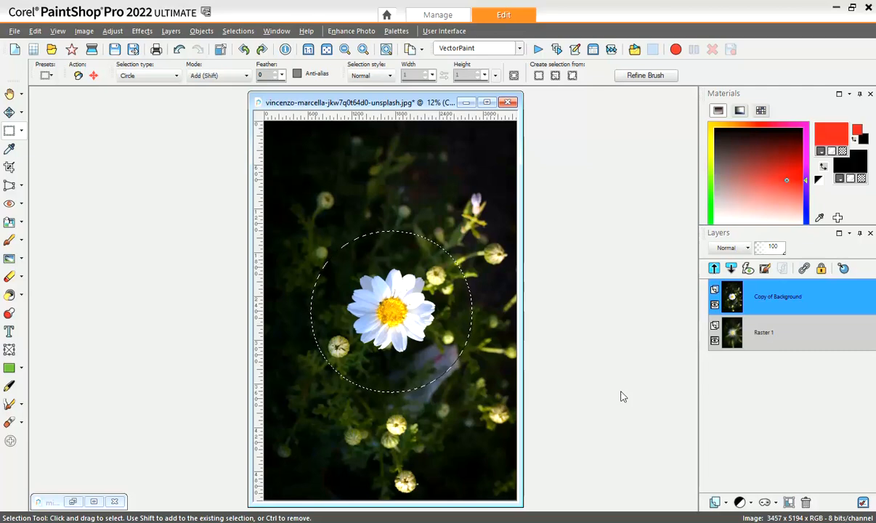
pyautogui.hotkey('ctrl', 'shift', 'i')
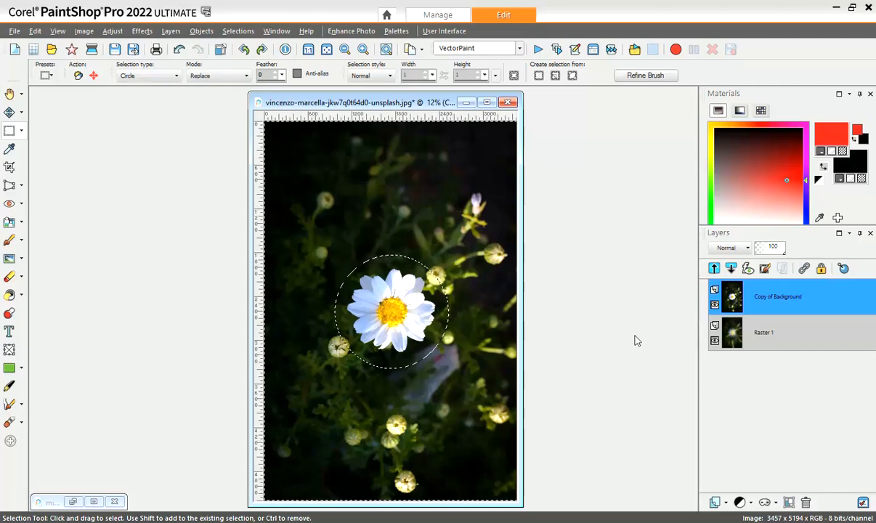
pyautogui.press('Delete')
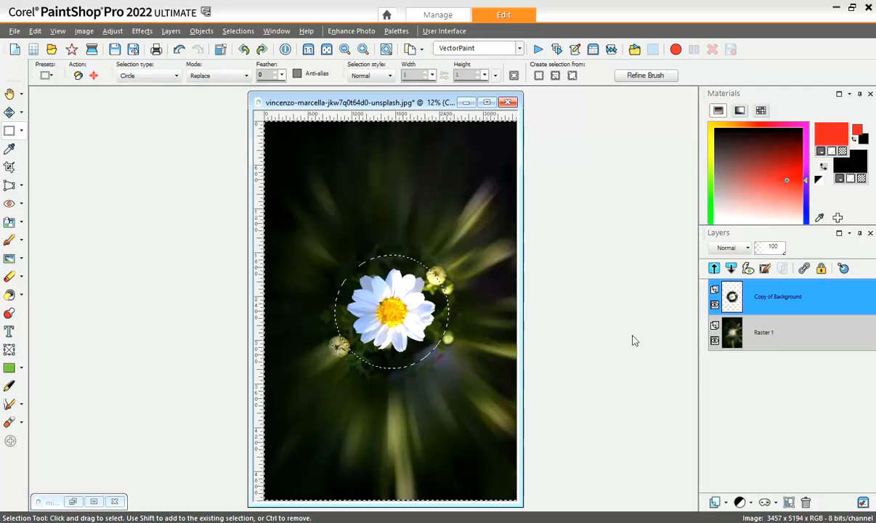
pyautogui.hotkey('ctrl', 'd')
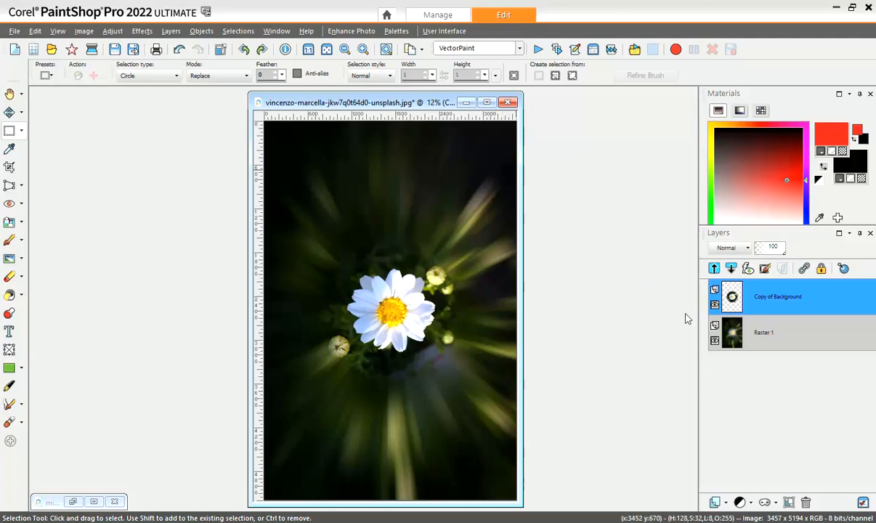
# Undo the deselection, the deletion and the inversion to get back to the feathered circle selection
pyautogui.hotkey('ctrl', 'z')
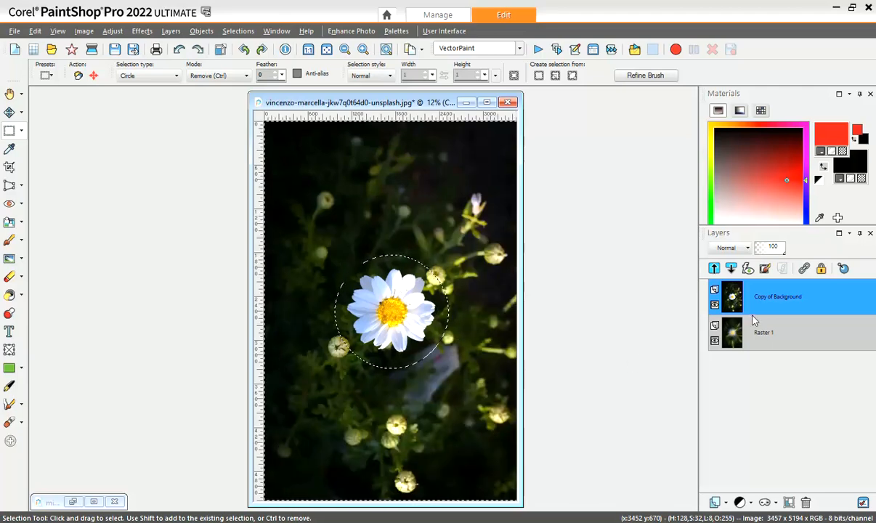
pyautogui.moveTo(730, 325)
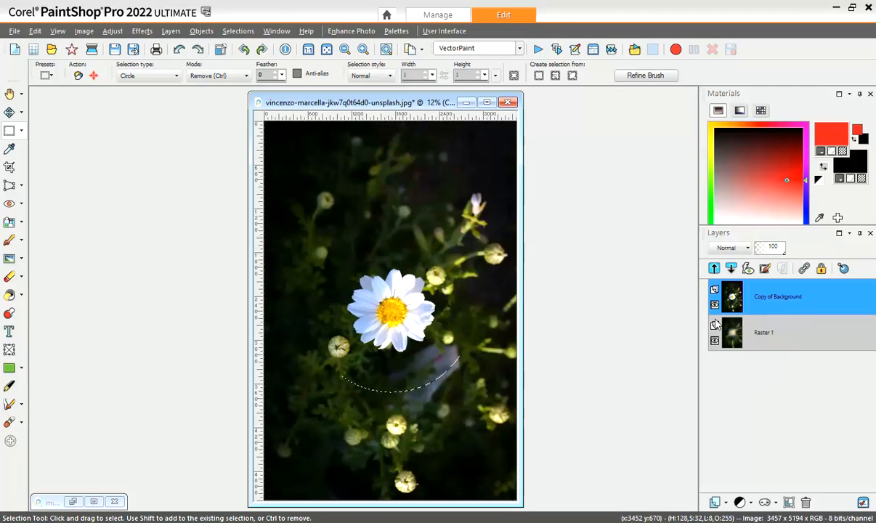
pyautogui.hotkey('ctrl', 'z')
# Promote the circular selection to its own layer and toggle Copy of Background off and on to compare against the blurred layer
pyautogui.rightClick(732, 304)
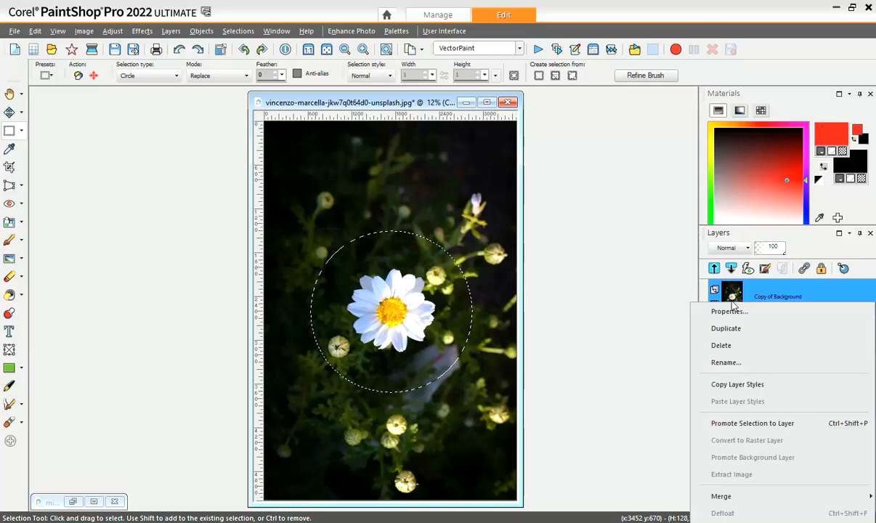
pyautogui.click(730, 425)
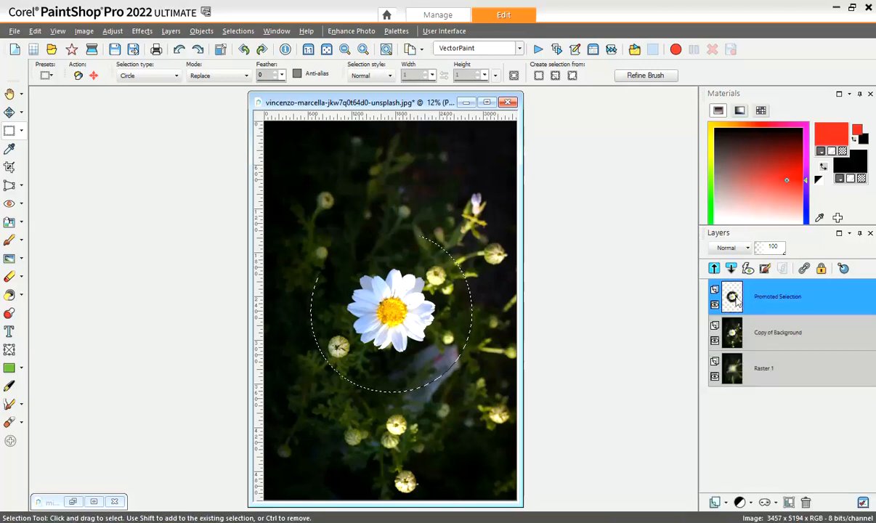
pyautogui.click(716, 340)
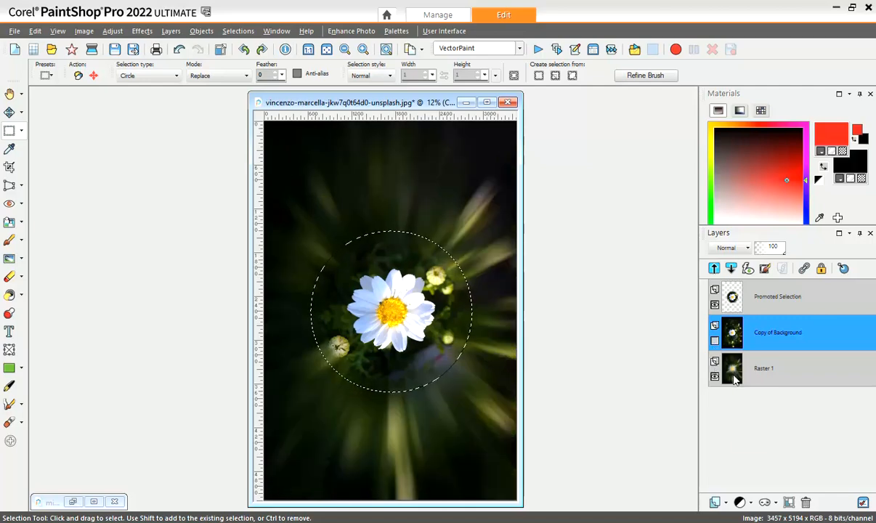
pyautogui.click(715, 341)
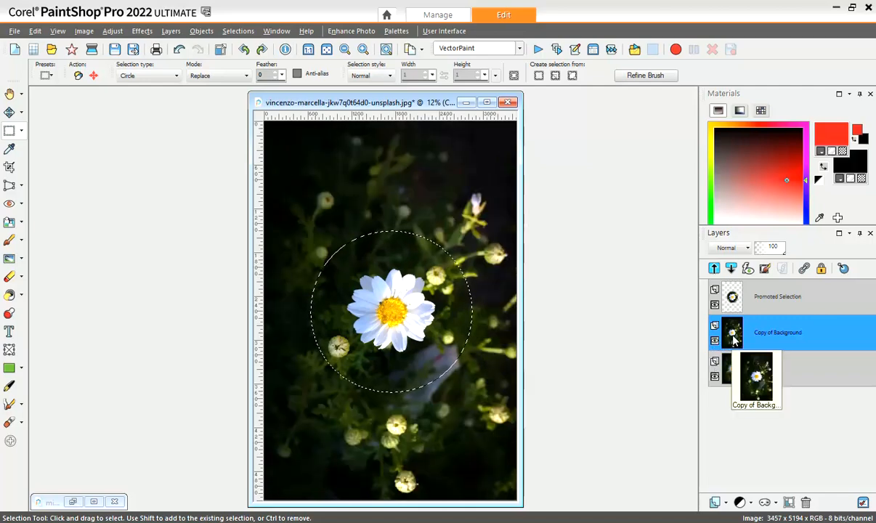
# Hide the zoom-blurred Raster 1 layer and remove the circular selection
pyautogui.click(715, 376)
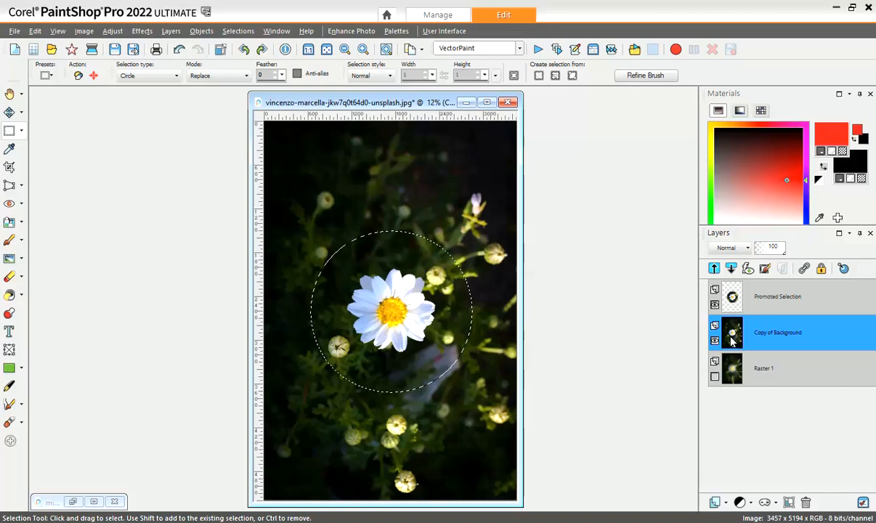
pyautogui.hotkey('ctrl', 'd')
pyautogui.moveTo(733, 336)
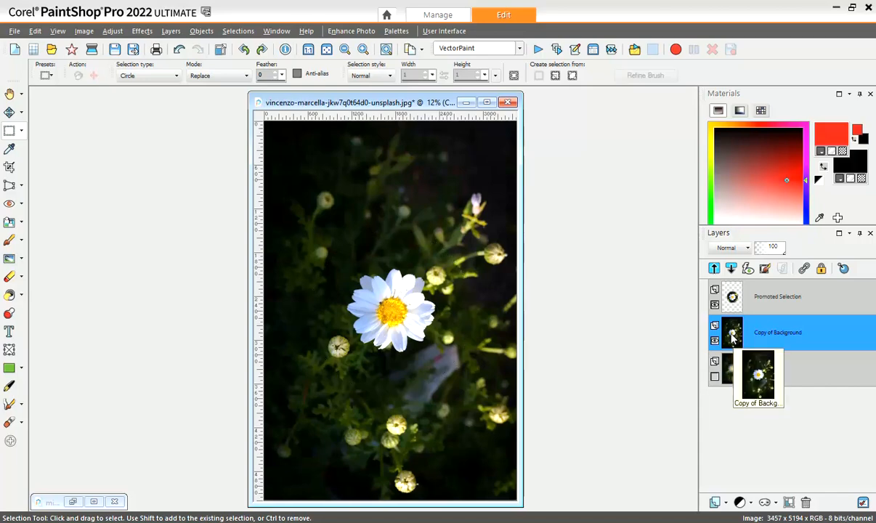
# Open Radial Blur on the Copy of Background layer and preview the Spin type at 100% strength with Elliptical on
pyautogui.click(113, 30)
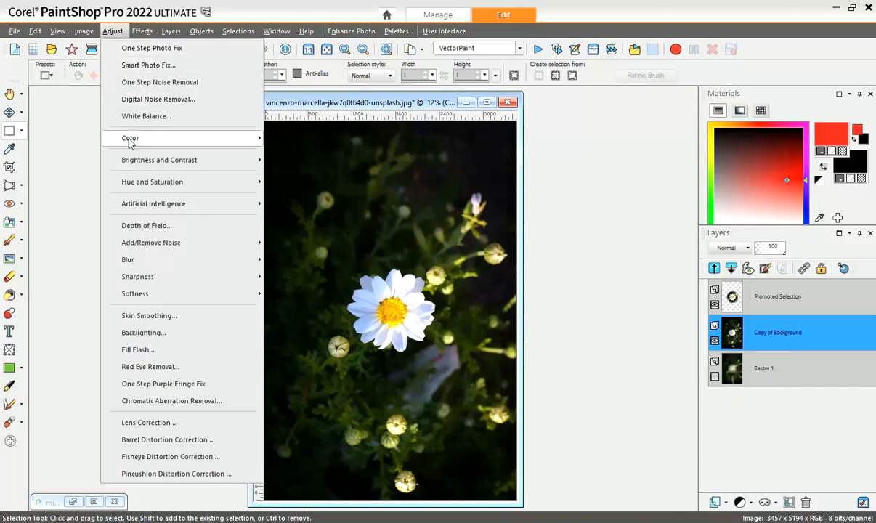
pyautogui.moveTo(146, 259)
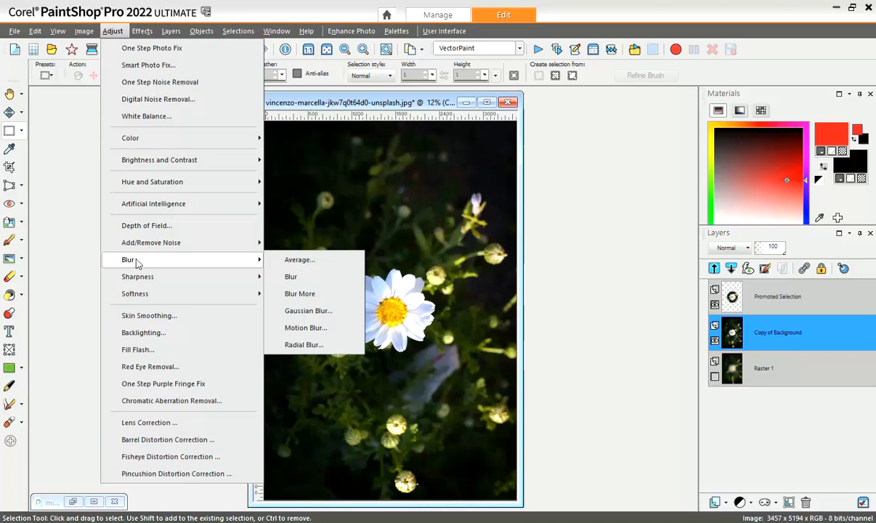
pyautogui.click(294, 346)
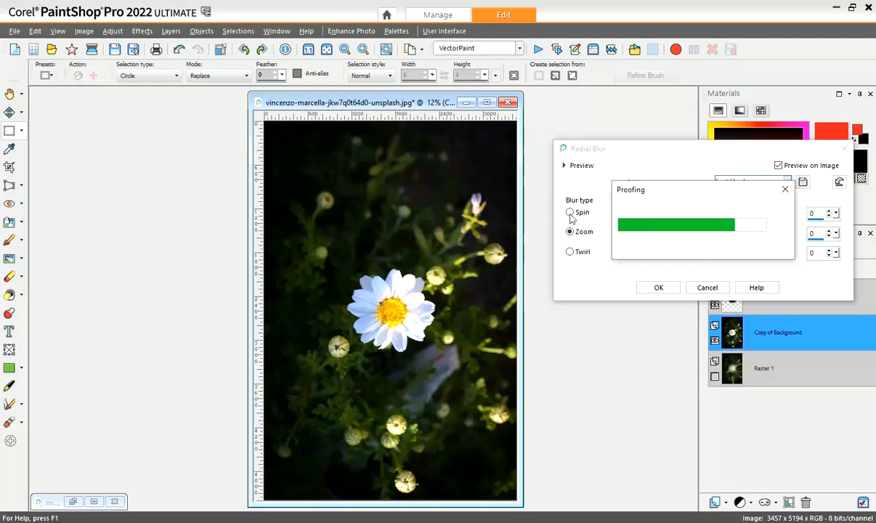
pyautogui.click(570, 213)
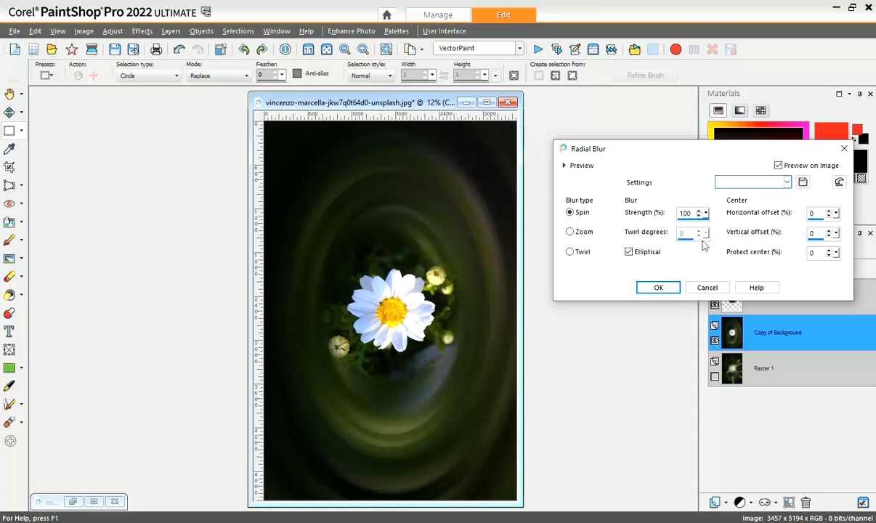
# Switch the blur type to Twirl, set the twirl degrees to 27, and apply the Radial Blur to Copy of Background
pyautogui.click(570, 252)
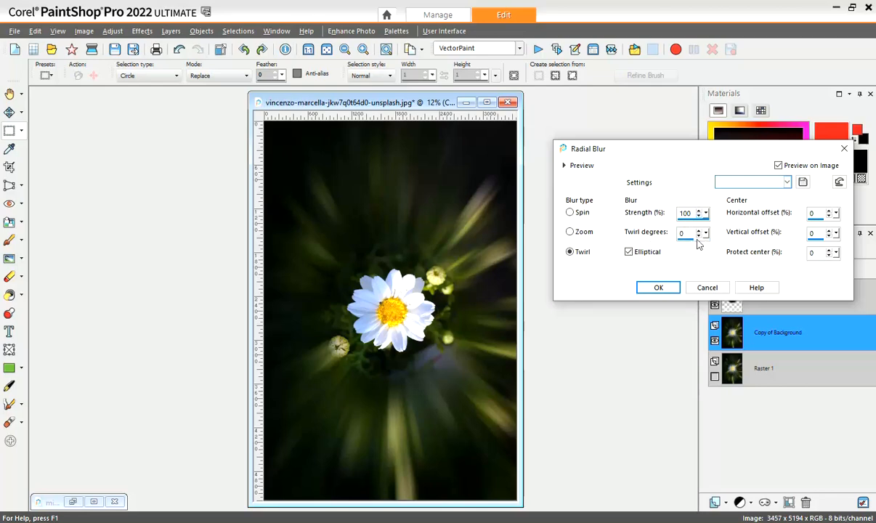
pyautogui.moveTo(697, 239); pyautogui.dragTo(696, 241)
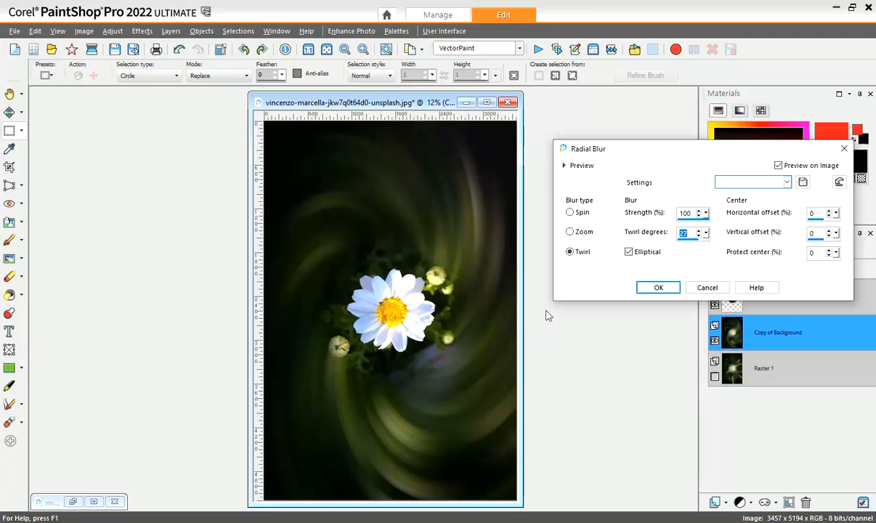
pyautogui.click(659, 288)
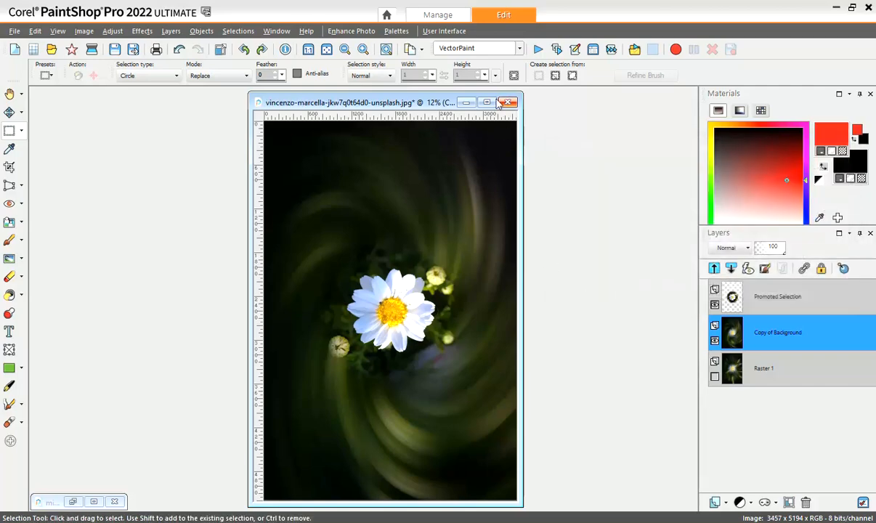
# Close the daisy photo and the remaining minimized photo
pyautogui.press('shift')
pyautogui.keyDown('shift'); pyautogui.click(511, 106); pyautogui.keyUp('shift')
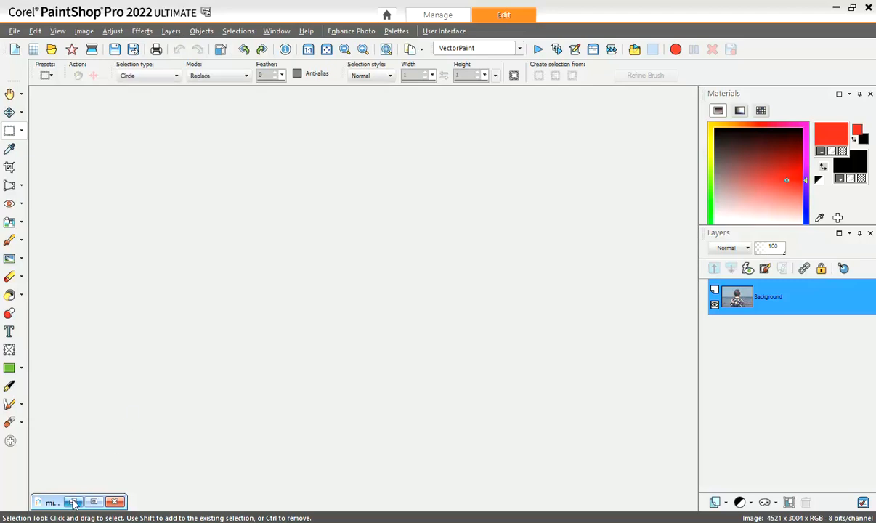
pyautogui.click(115, 502)
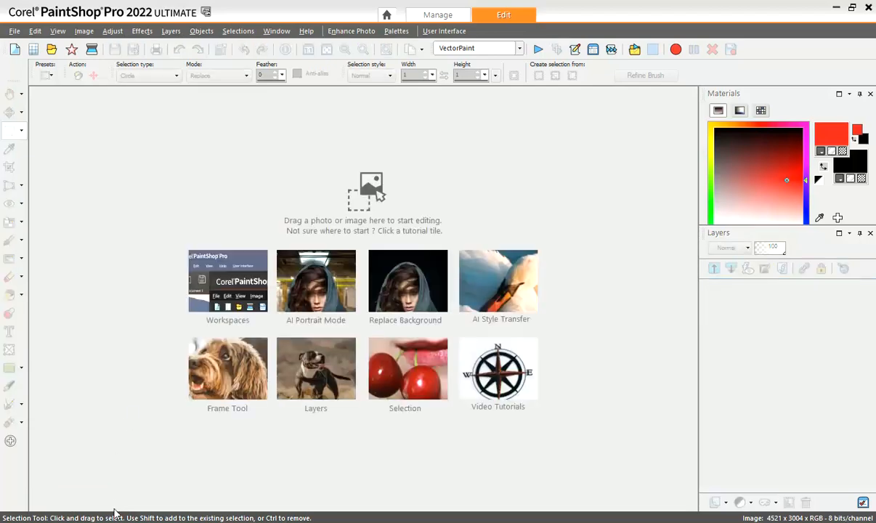